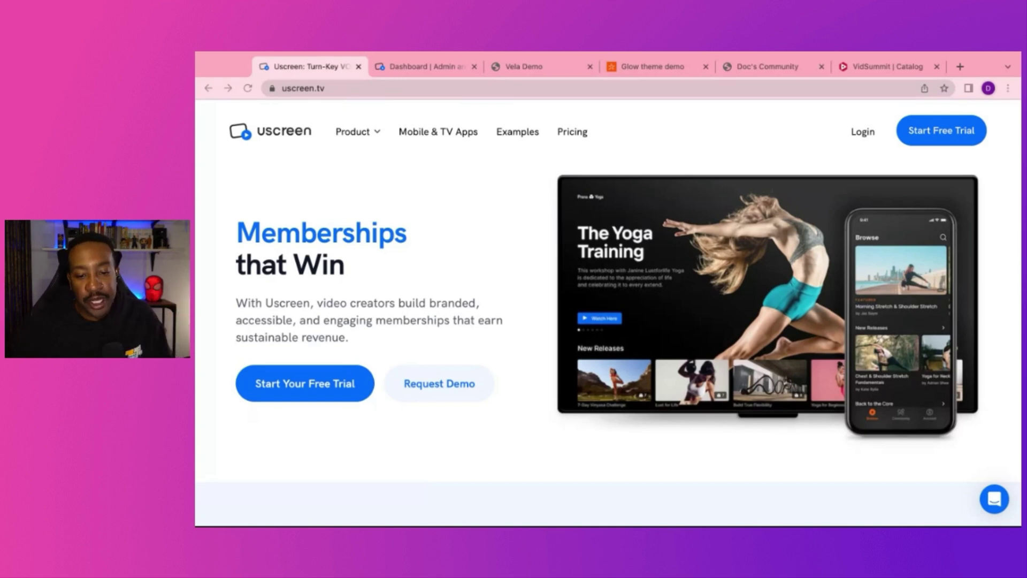
Step: Open Features Overview from the Product menu and scroll down to the feature card grid
left_click(352, 133)
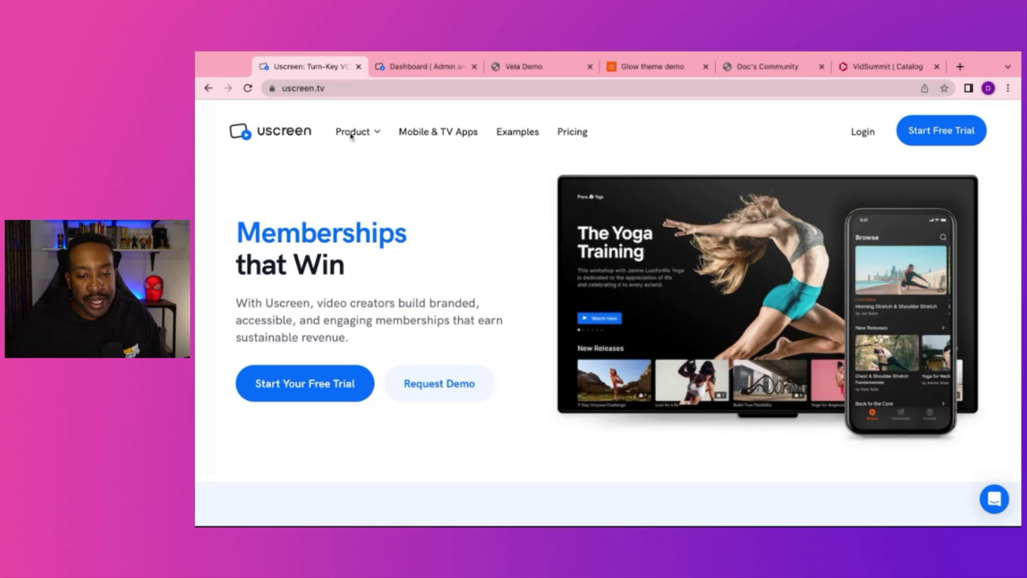
mouse_move(353, 133)
left_click(530, 331)
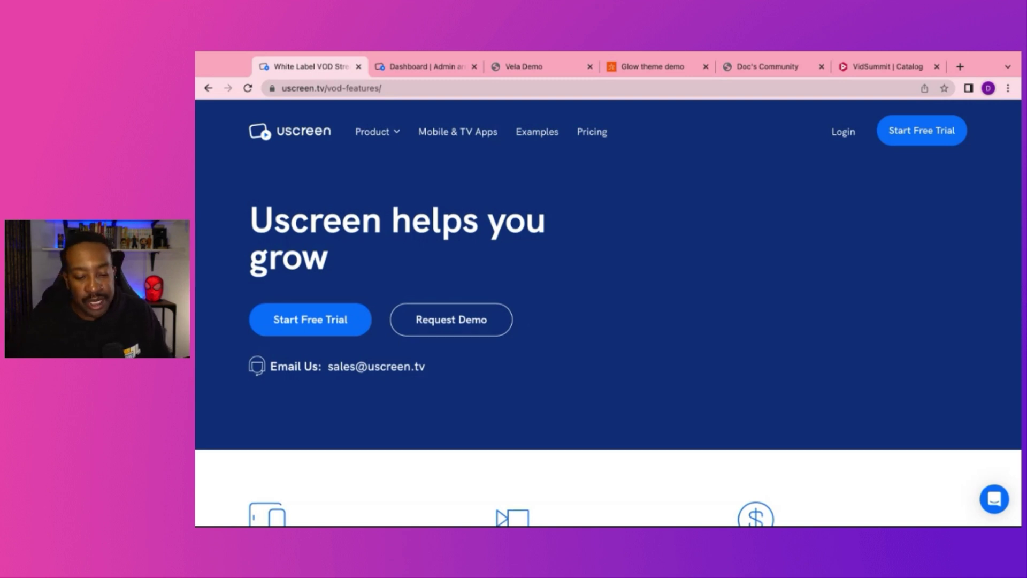
scroll(608, 310, "down", 5)
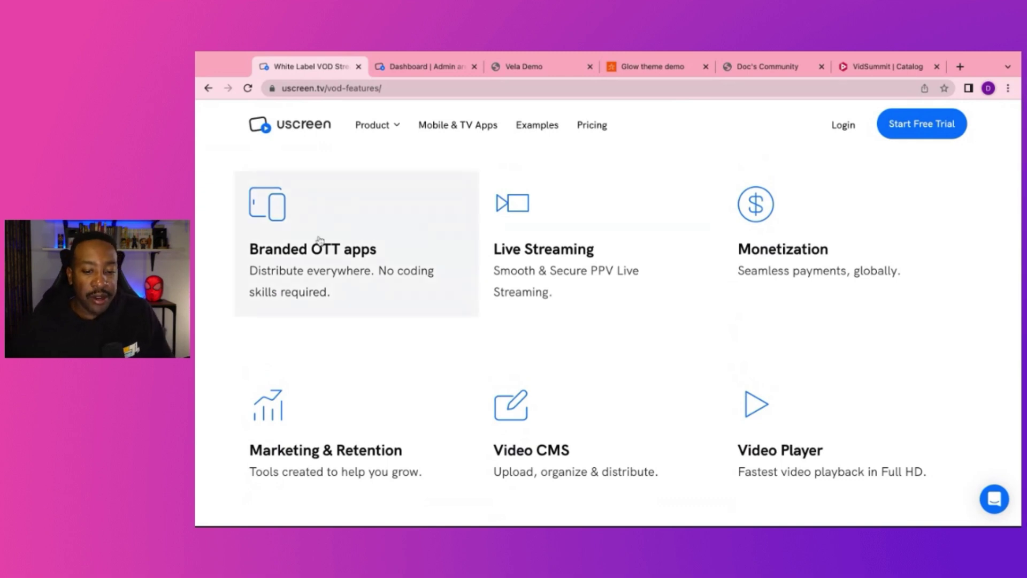
Step: Look over the Branded OTT apps page, then return to the features overview
left_click(323, 267)
scroll(615, 327, "down", 3)
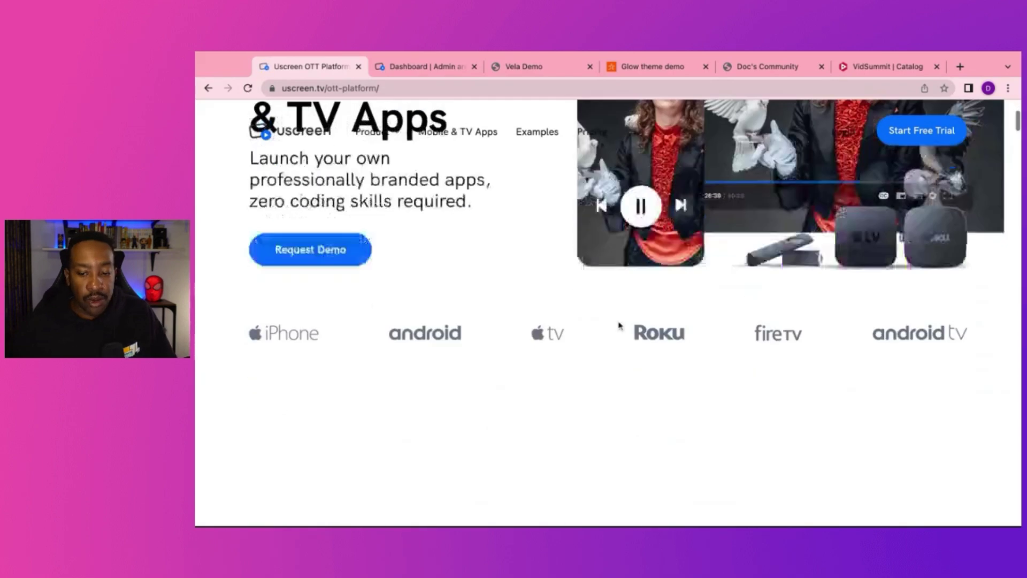
scroll(618, 328, "up", 3)
scroll(618, 326, "down", 1)
scroll(621, 325, "up", 1)
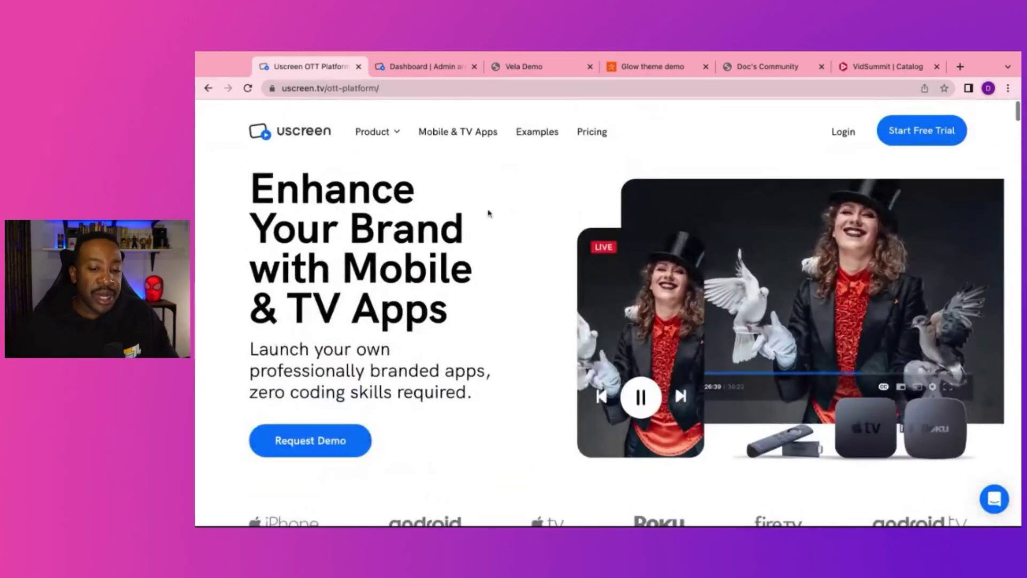
left_click(208, 87)
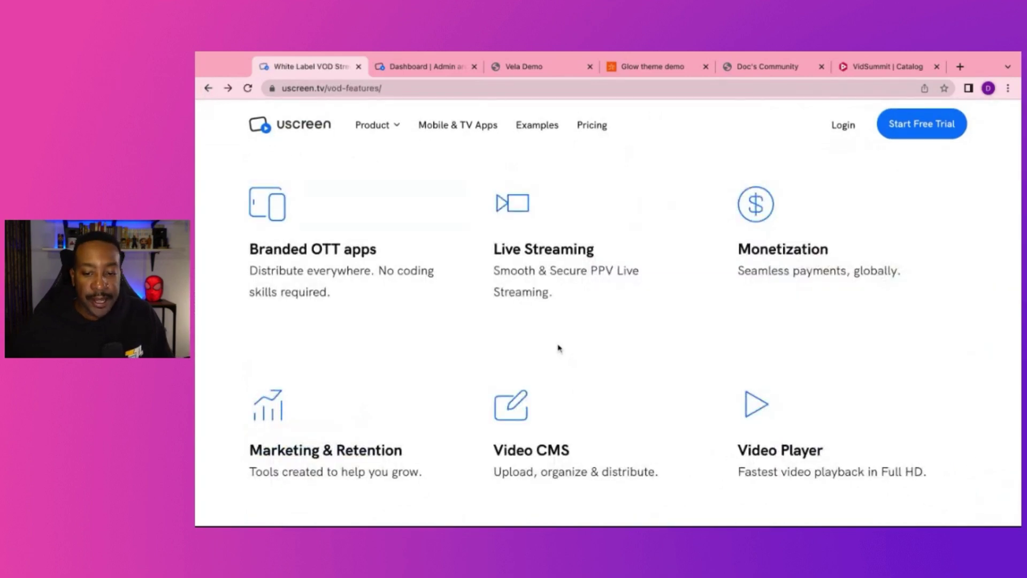
left_click(557, 285)
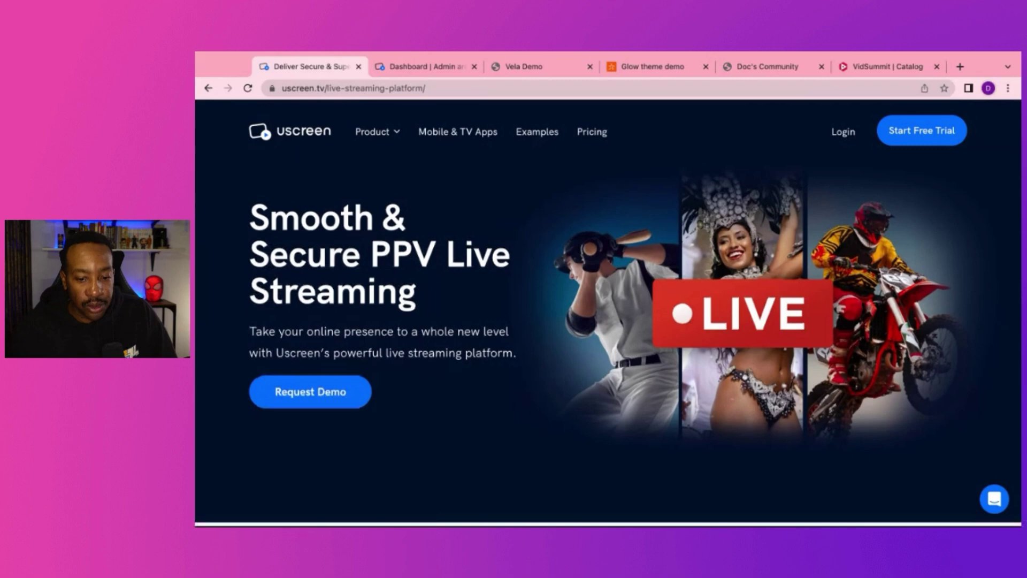
scroll(608, 311, "down", 15)
scroll(608, 321, "down", 10)
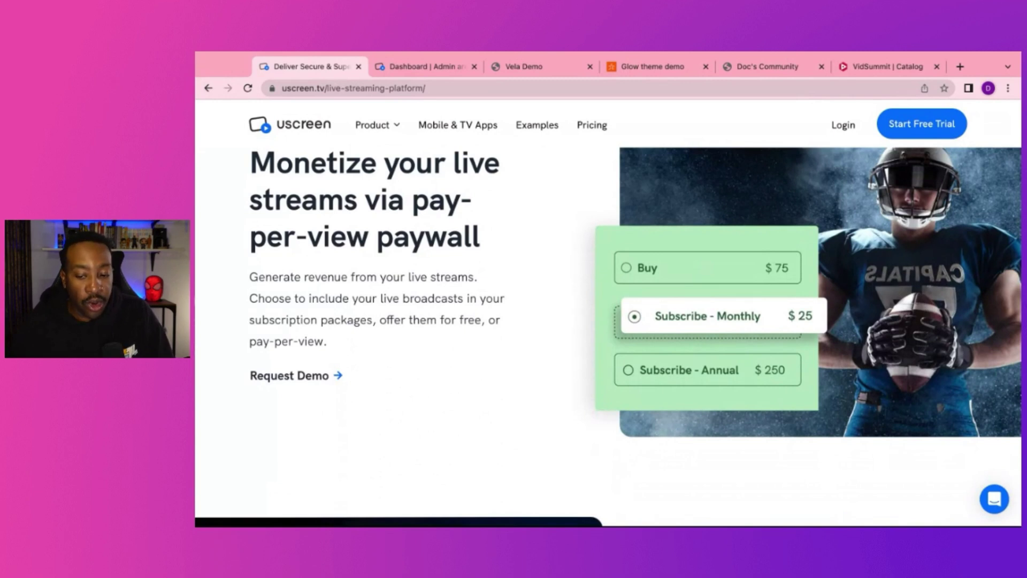
scroll(608, 336, "down", 8)
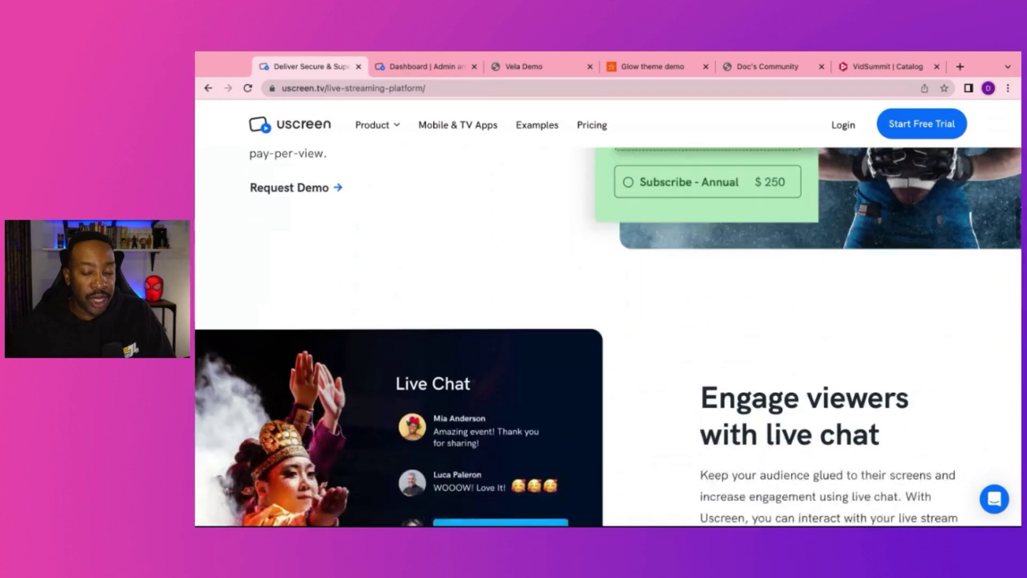
scroll(470, 242, "up", 3)
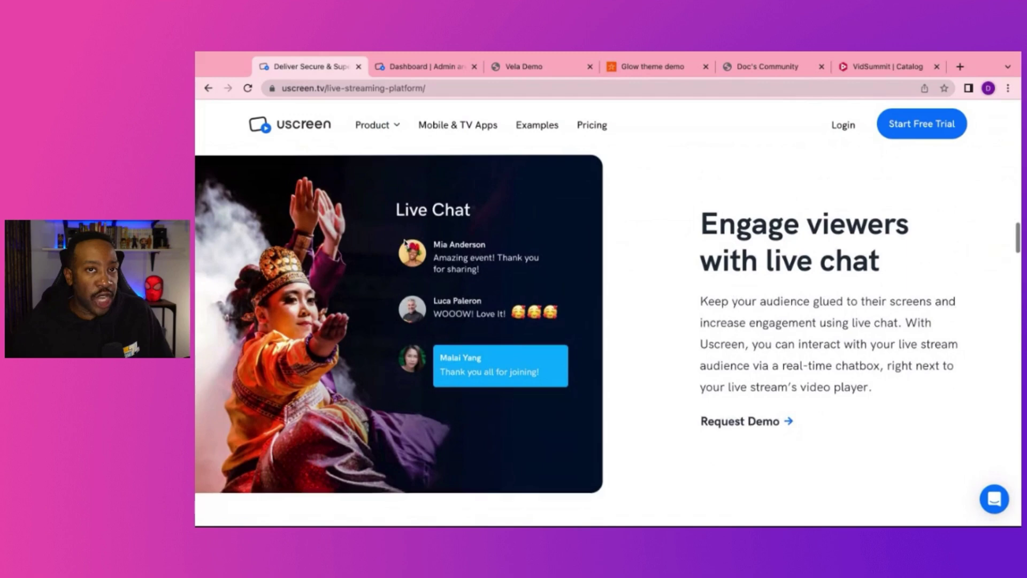
scroll(405, 244, "down", 10)
scroll(405, 244, "down", 3)
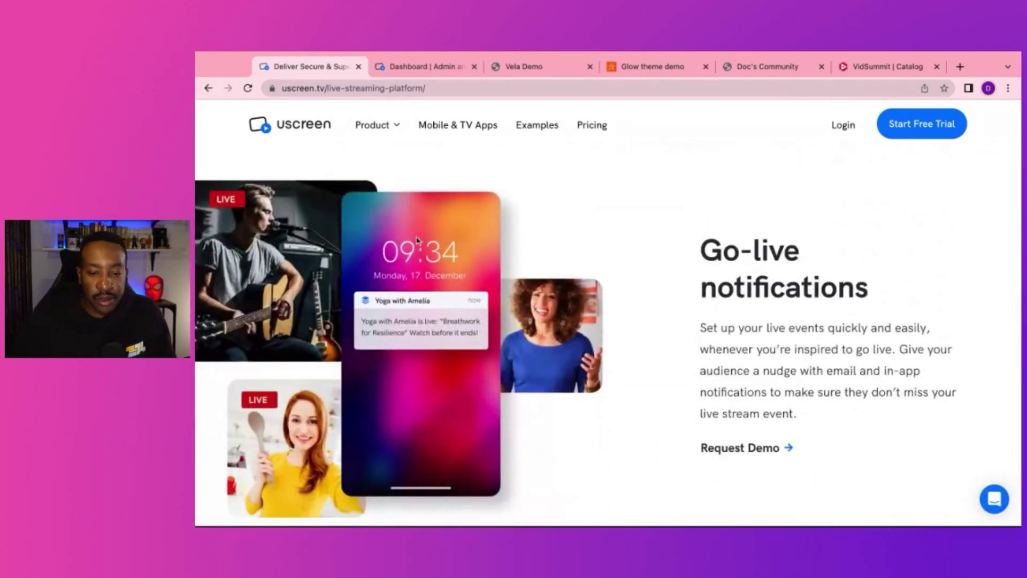
left_click(208, 89)
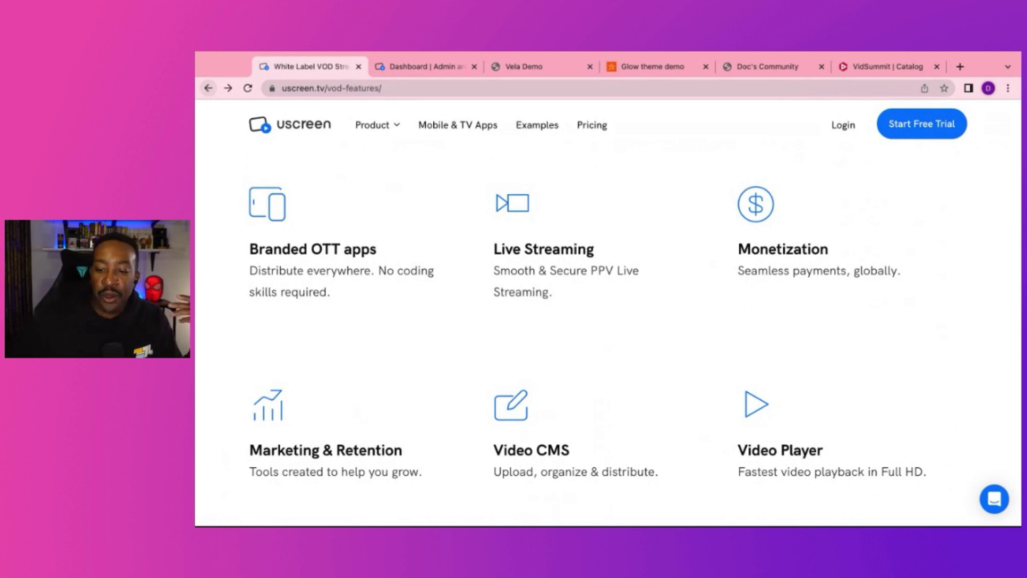
left_click(774, 238)
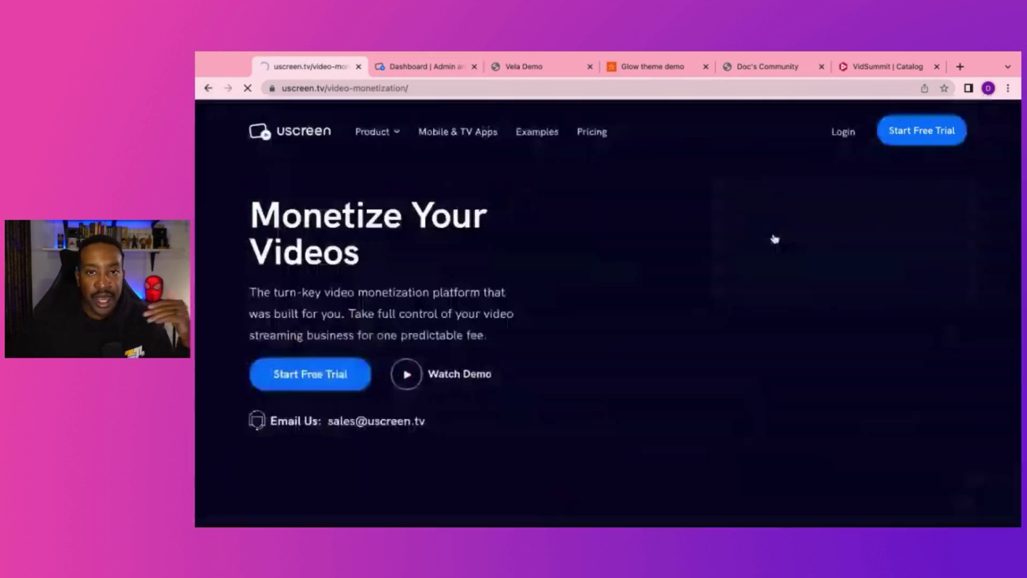
scroll(673, 362, "down", 6)
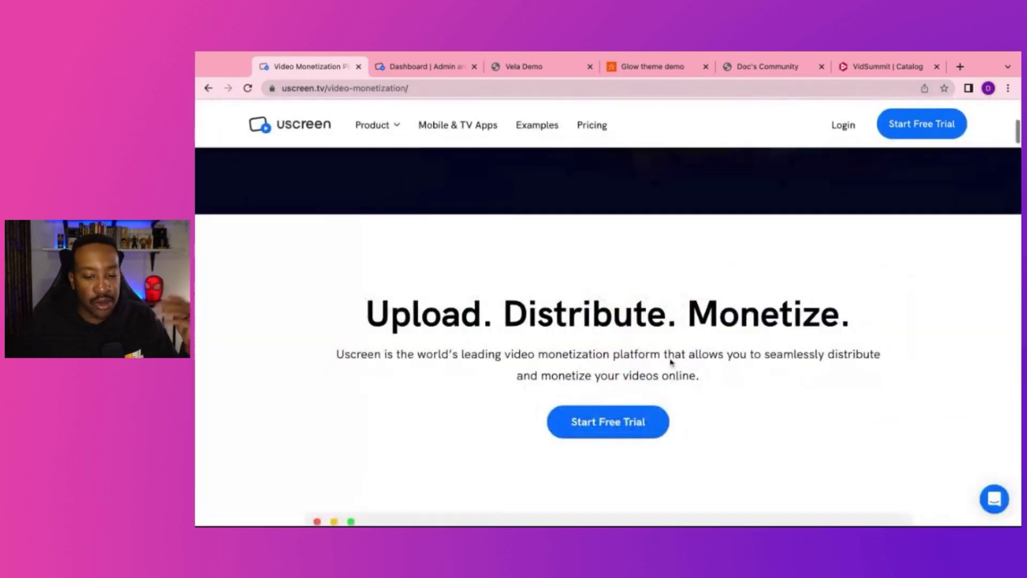
scroll(671, 362, "down", 6)
scroll(671, 363, "up", 4)
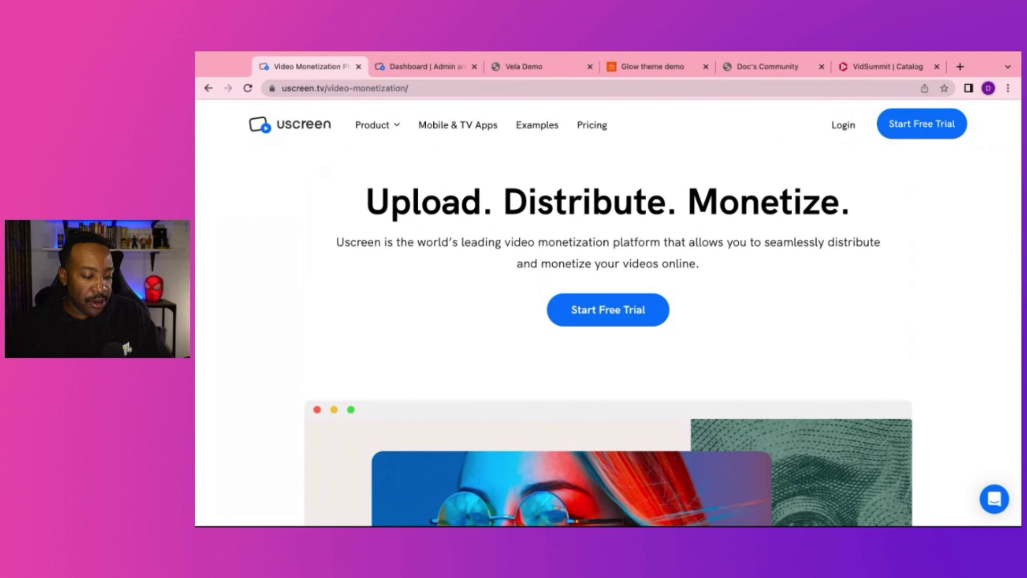
scroll(608, 336, "down", 6)
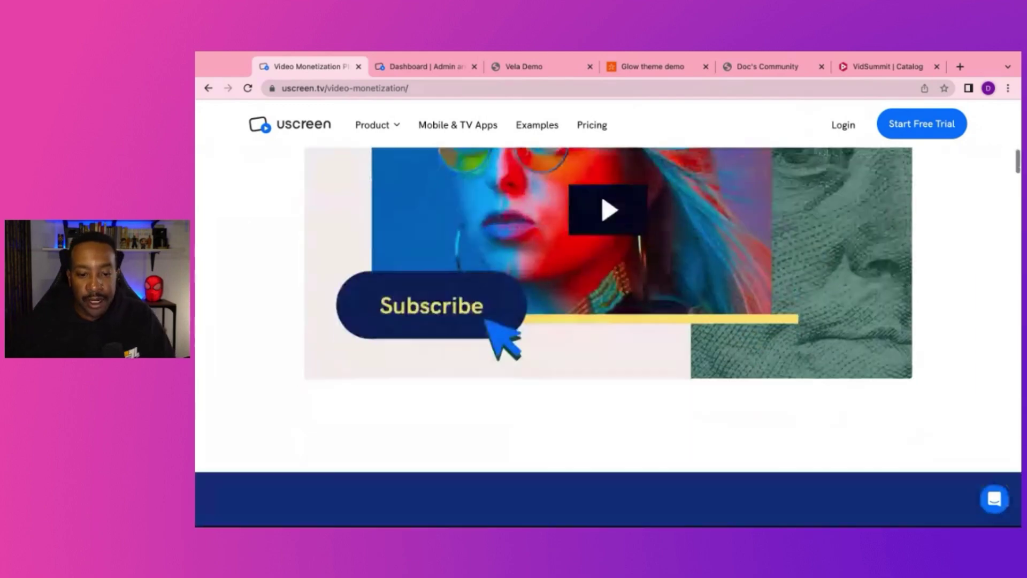
scroll(609, 336, "down", 10)
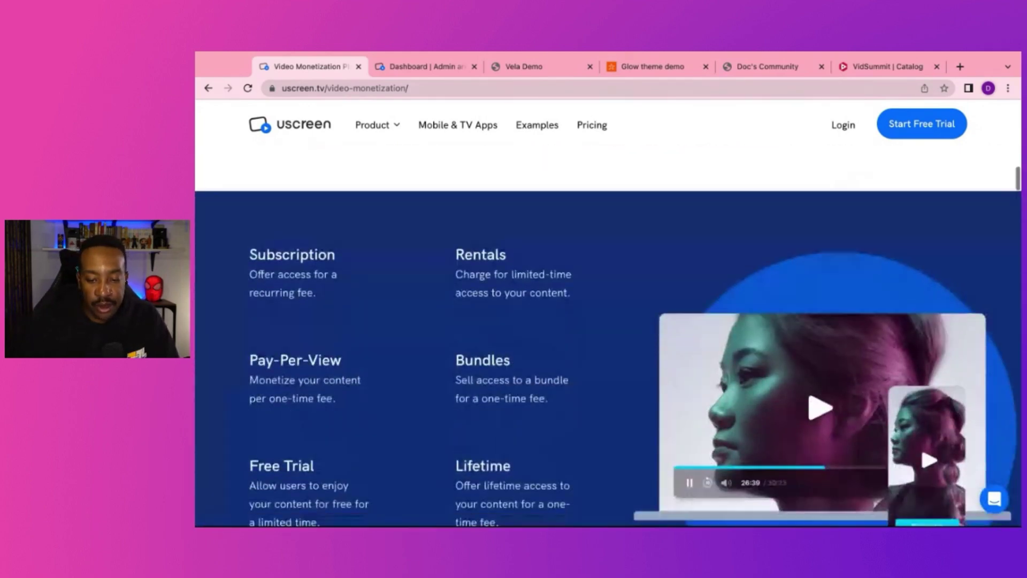
scroll(608, 336, "down", 10)
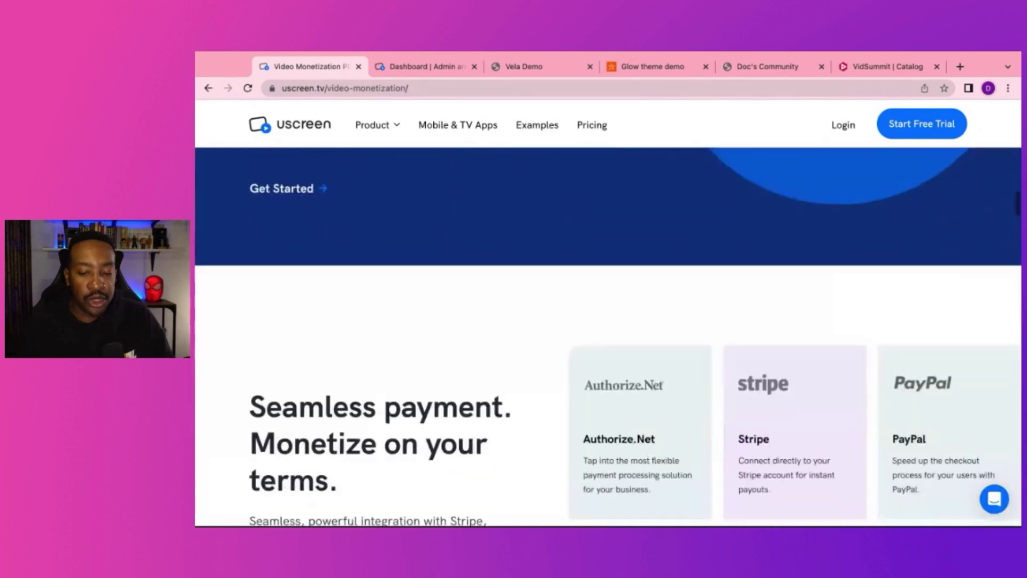
scroll(608, 336, "down", 3)
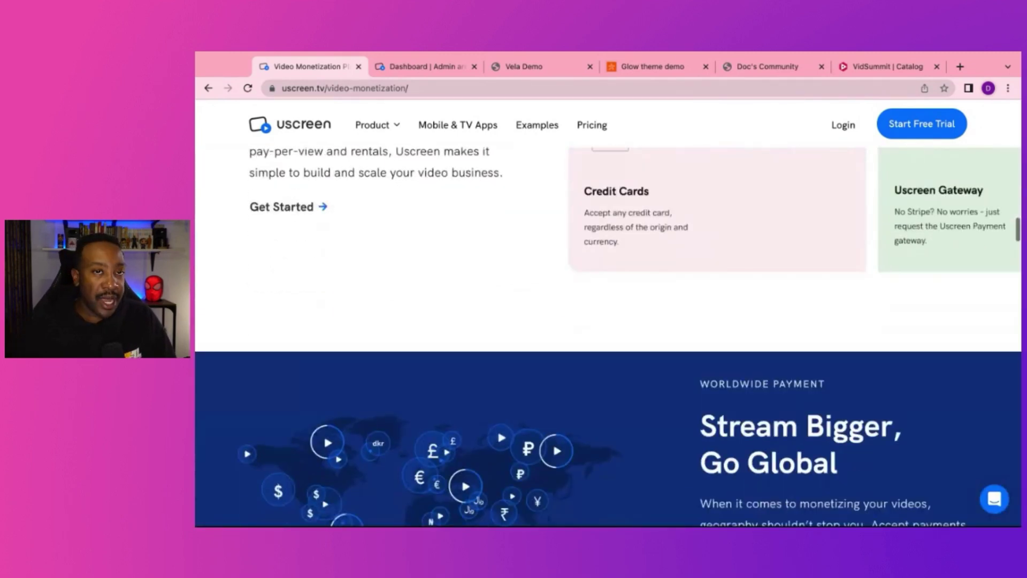
scroll(609, 336, "down", 8)
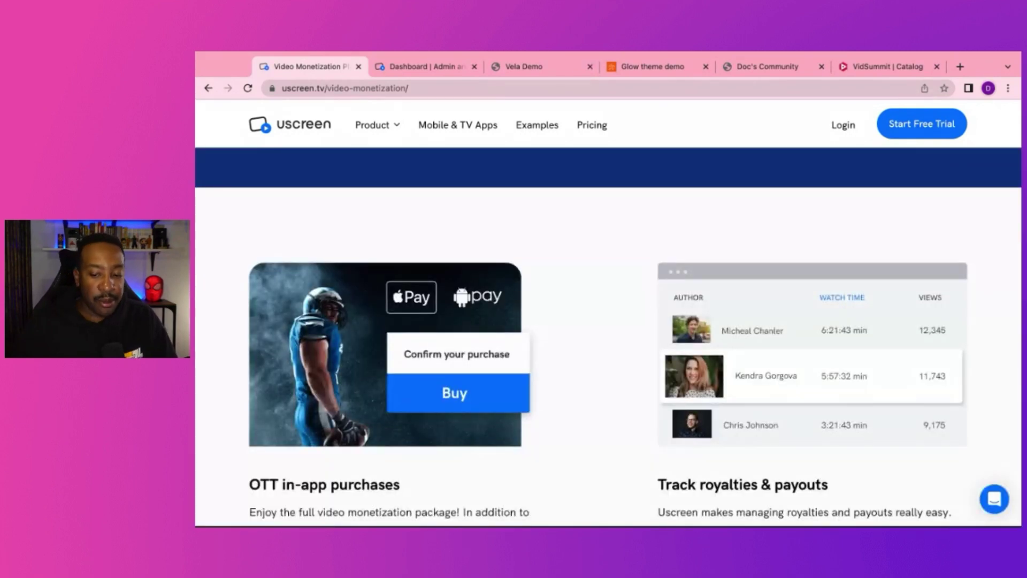
scroll(608, 336, "down", 4)
scroll(608, 336, "up", 5)
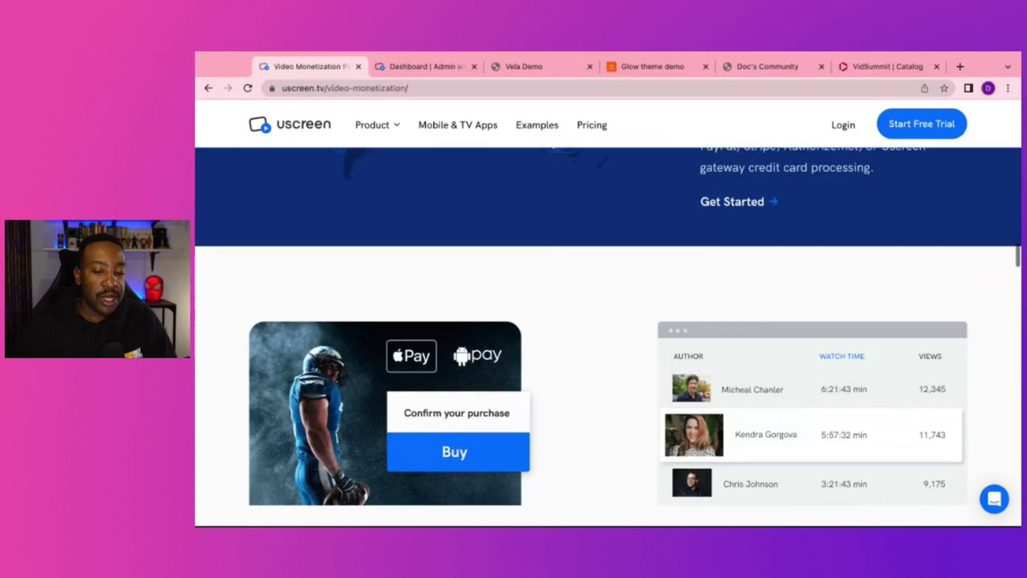
scroll(480, 374, "up", 3)
scroll(479, 374, "down", 6)
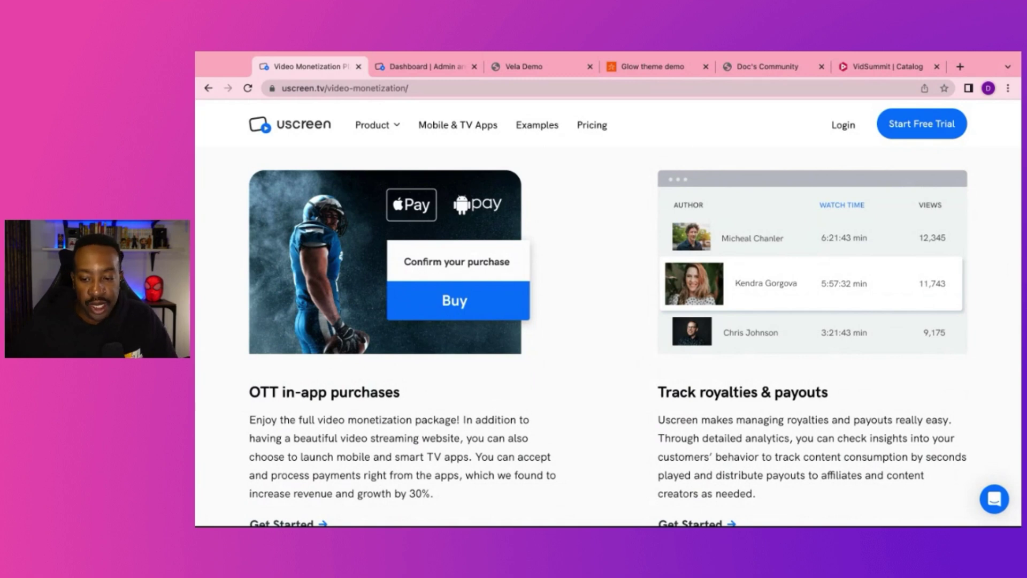
scroll(608, 337, "up", 20)
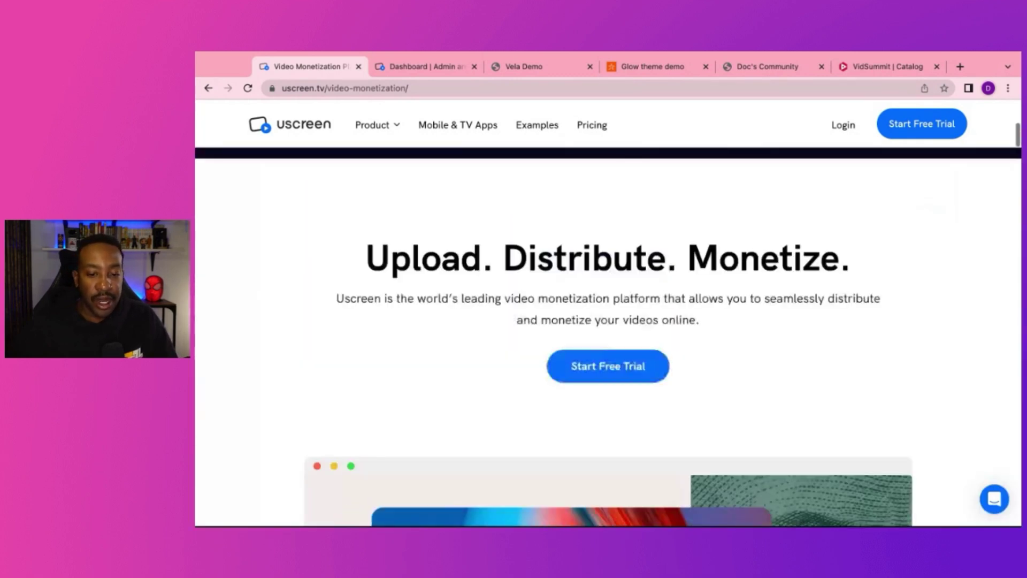
key("alt+Left")
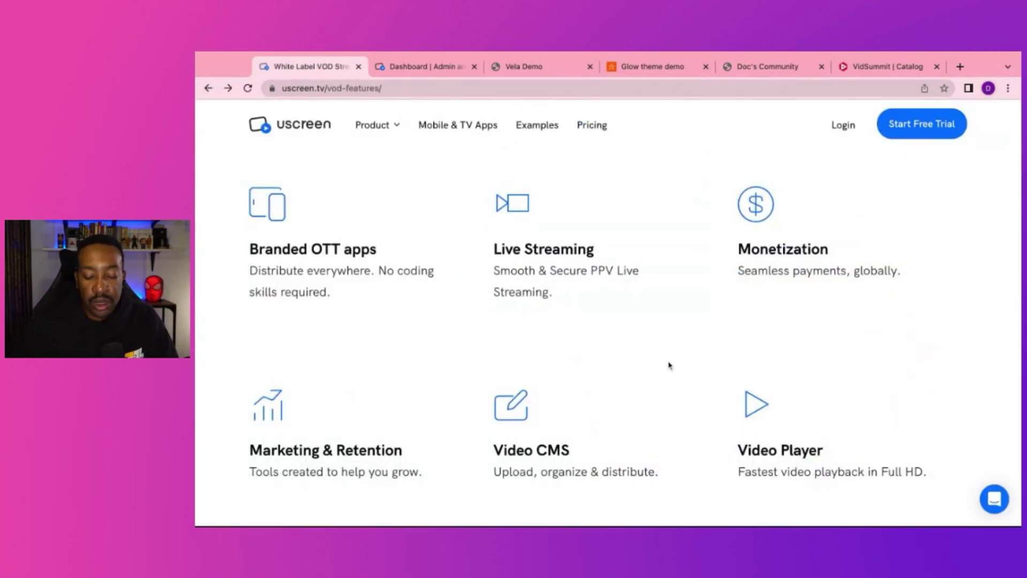
scroll(669, 366, "down", 1)
scroll(615, 371, "down", 1)
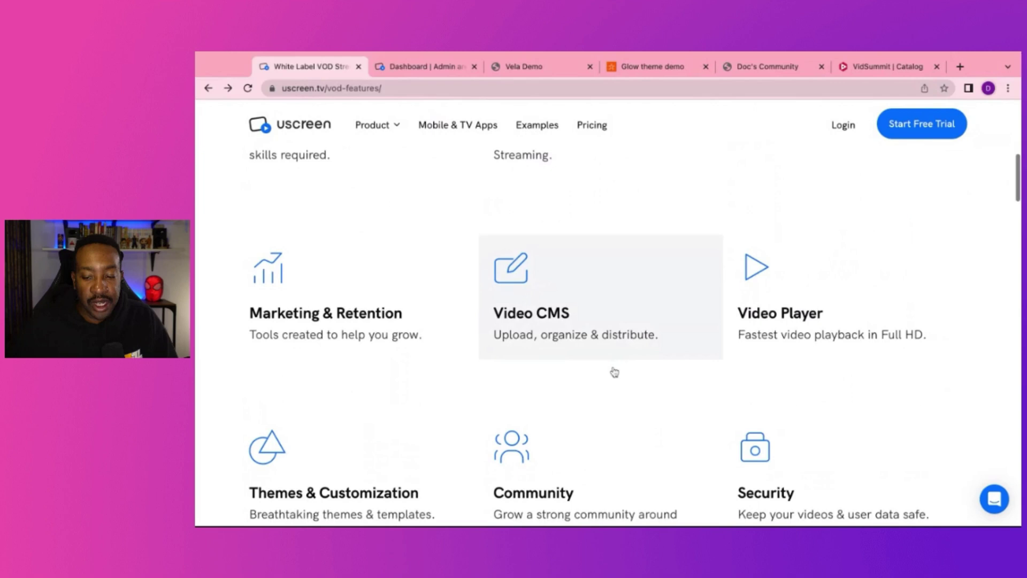
Step: Visit the Video CMS feature page, then return to the overview and scroll down the grid
left_click(611, 341)
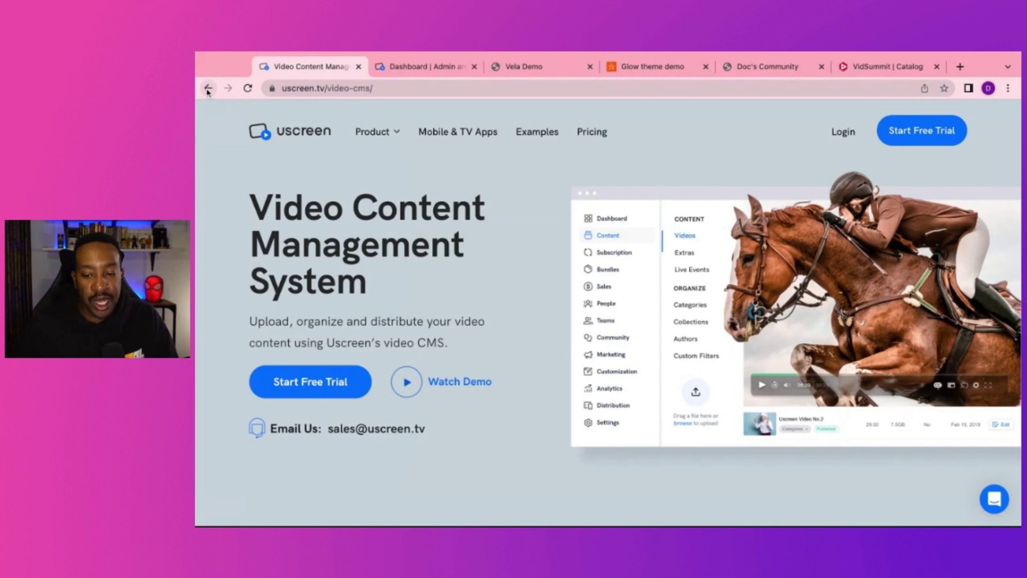
left_click(208, 88)
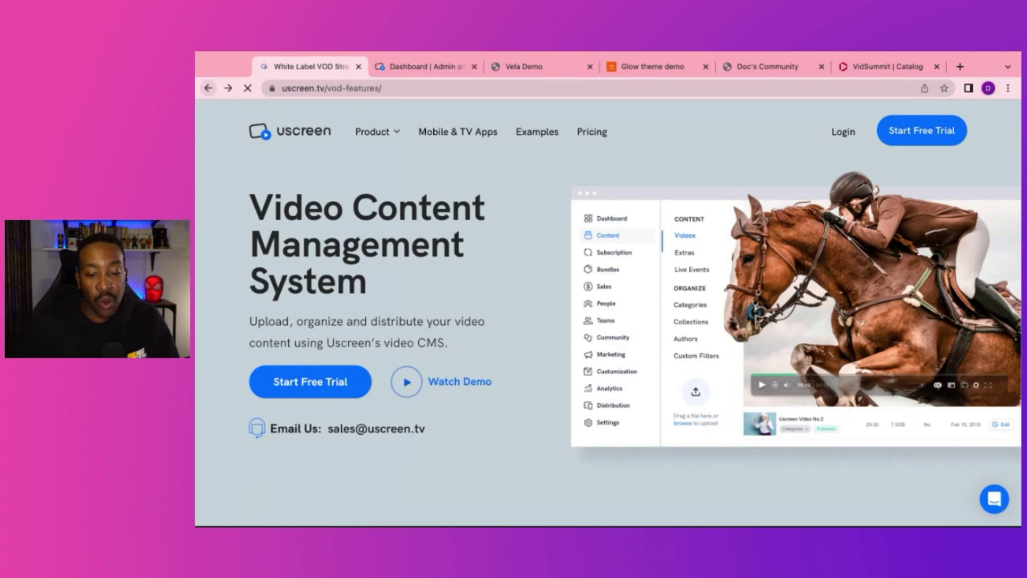
scroll(466, 232, "down", 1)
scroll(465, 232, "down", 1)
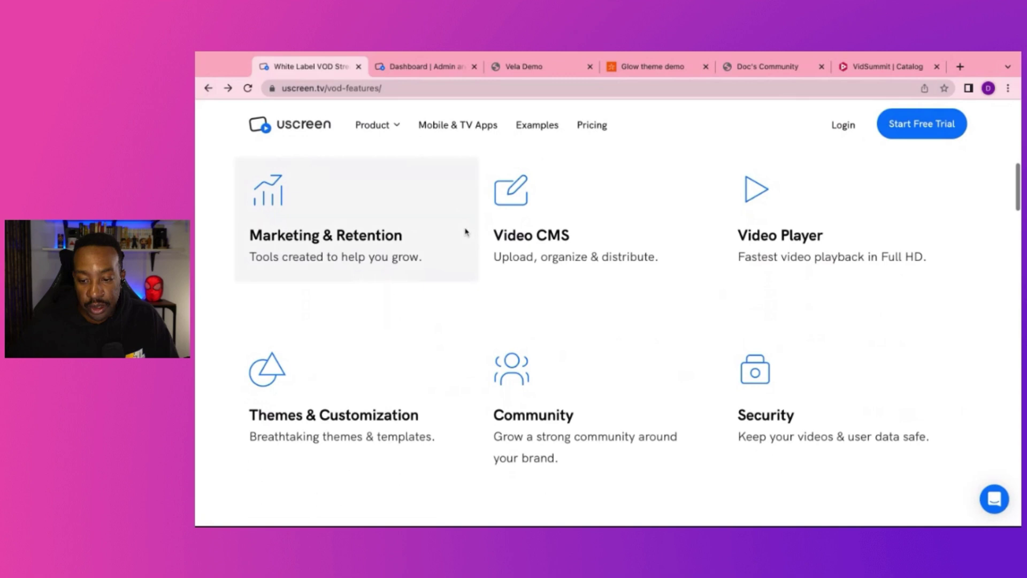
Step: Browse the Themes & Customization page, then go back to the vod-features overview
left_click(391, 402)
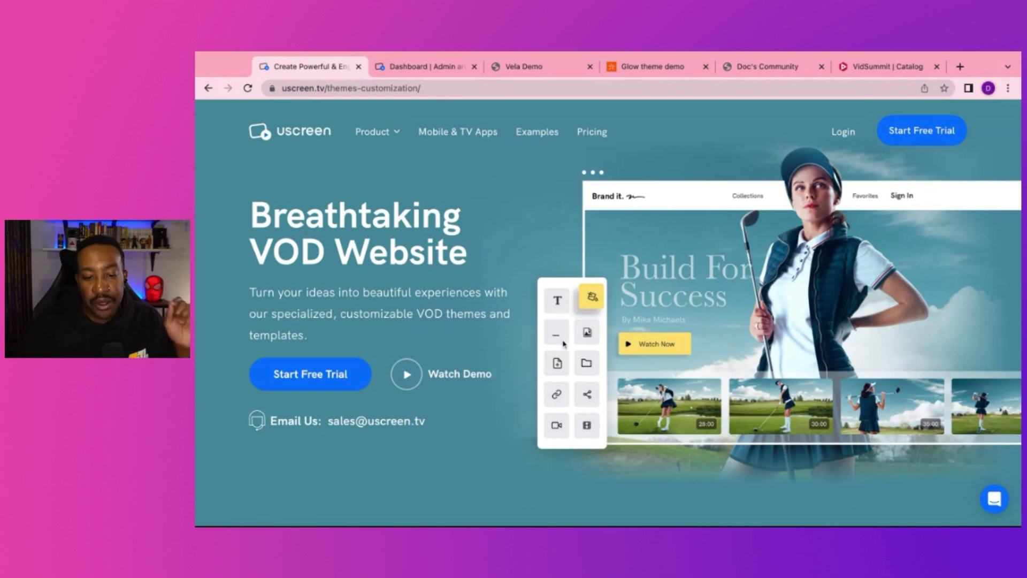
scroll(563, 345, "down", 4)
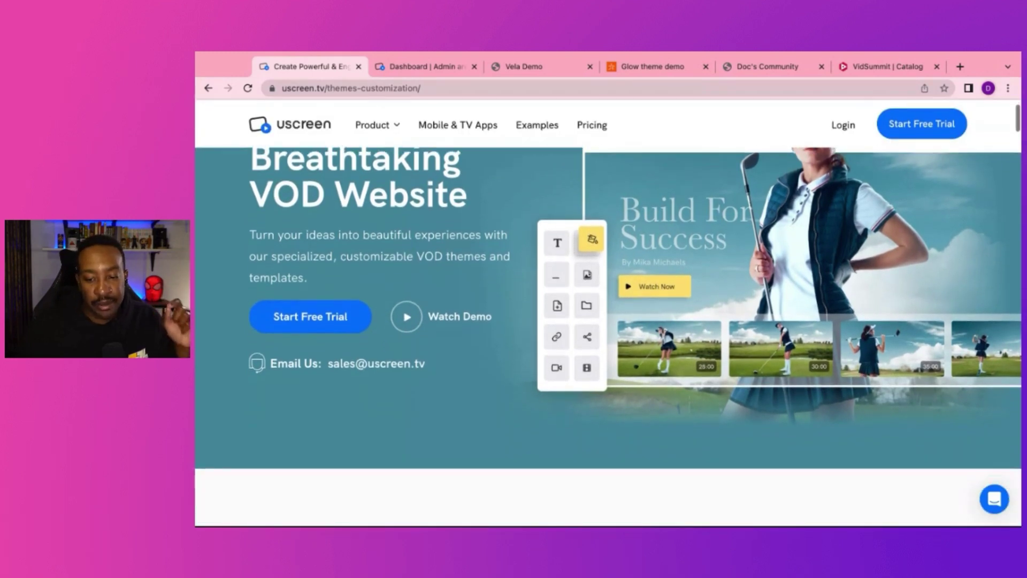
scroll(608, 321, "up", 4)
scroll(608, 321, "down", 12)
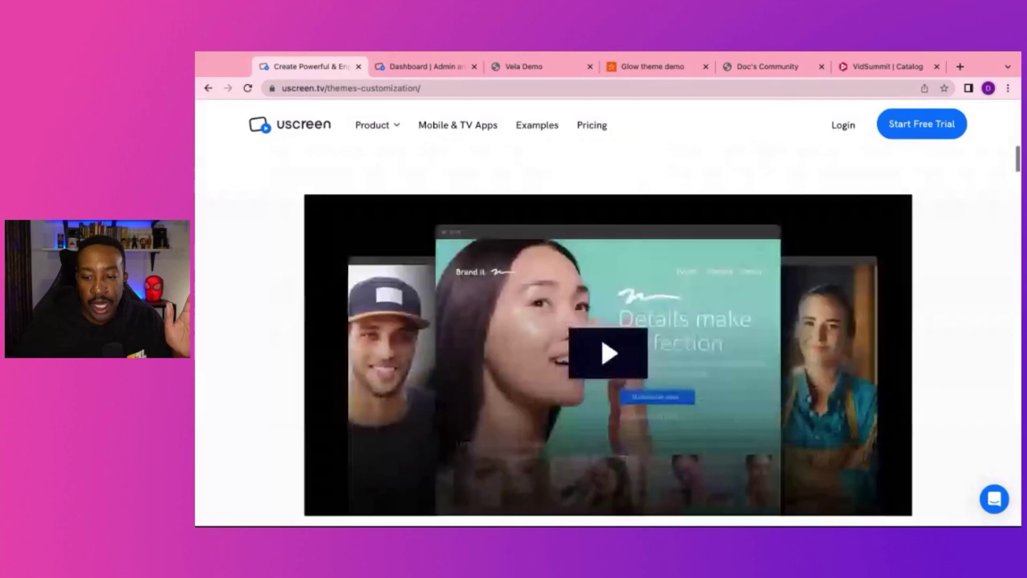
scroll(609, 337, "down", 5)
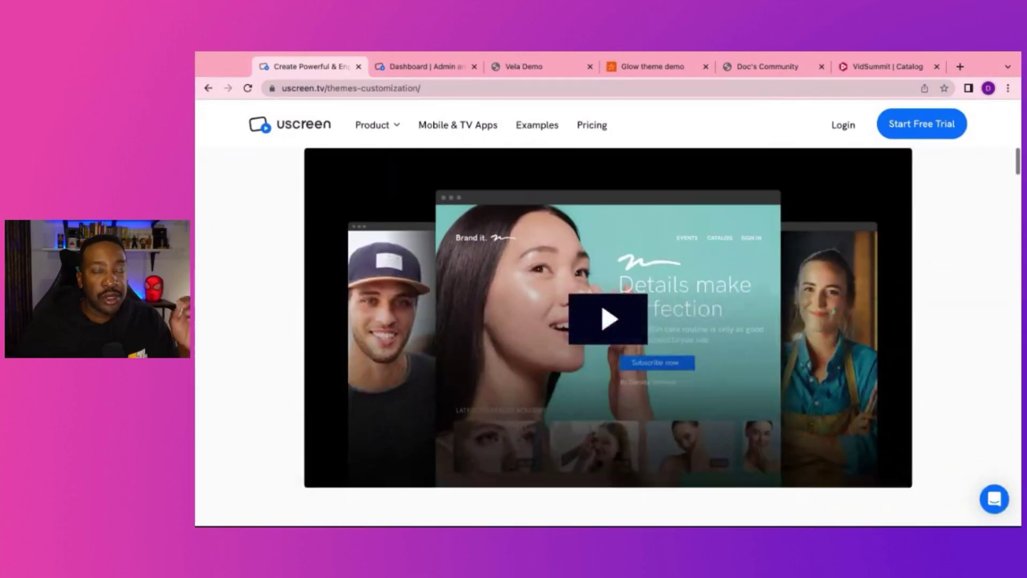
scroll(594, 328, "down", 3)
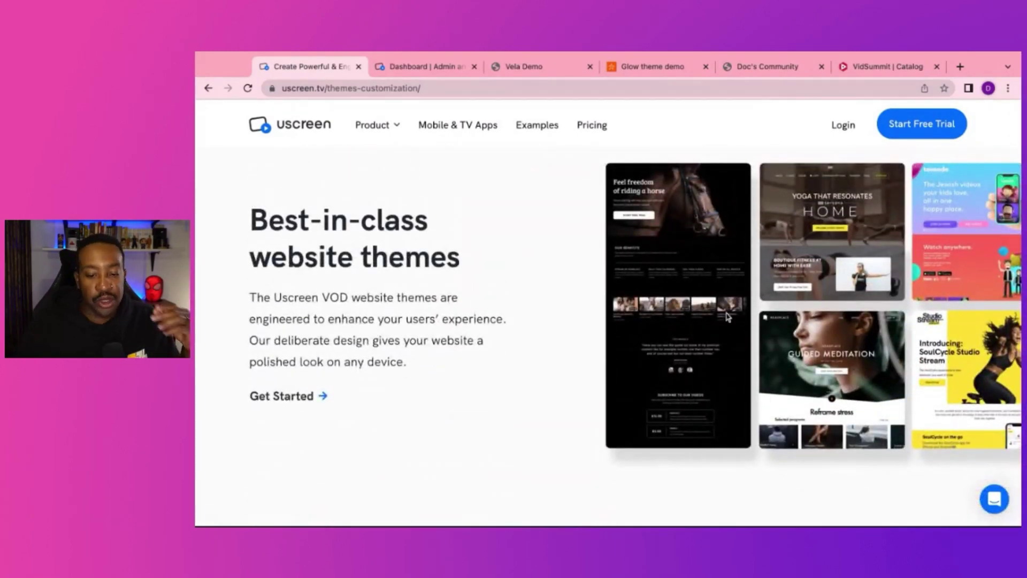
scroll(729, 315, "down", 10)
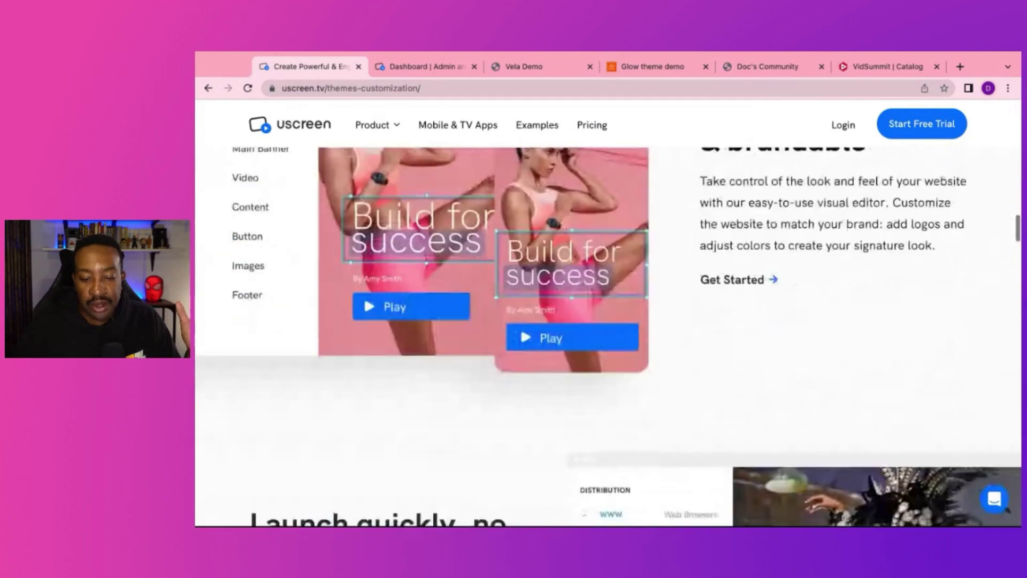
scroll(728, 316, "up", 2)
scroll(609, 337, "up", 1)
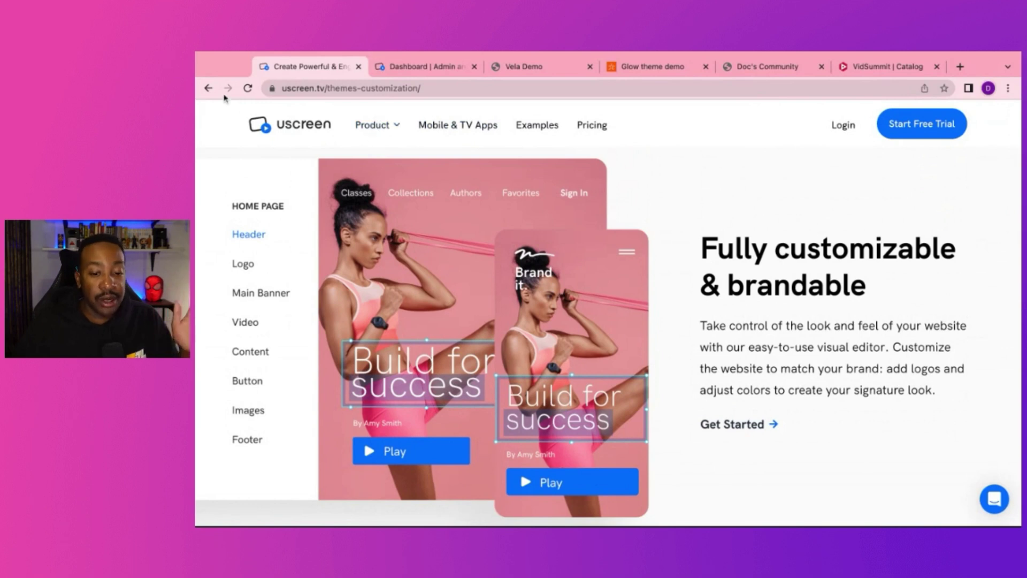
left_click(207, 89)
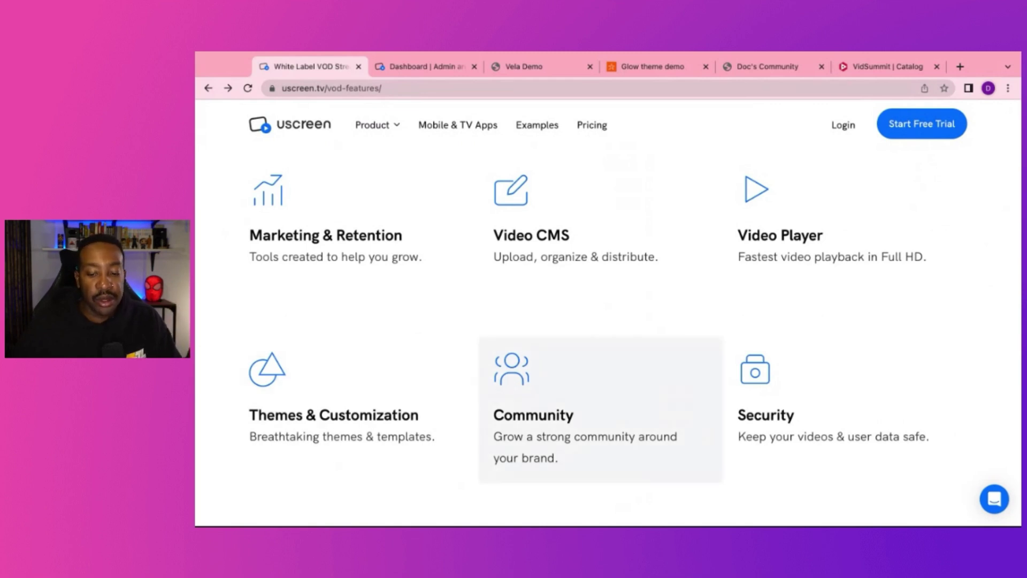
left_click(601, 410)
scroll(608, 321, "down", 5)
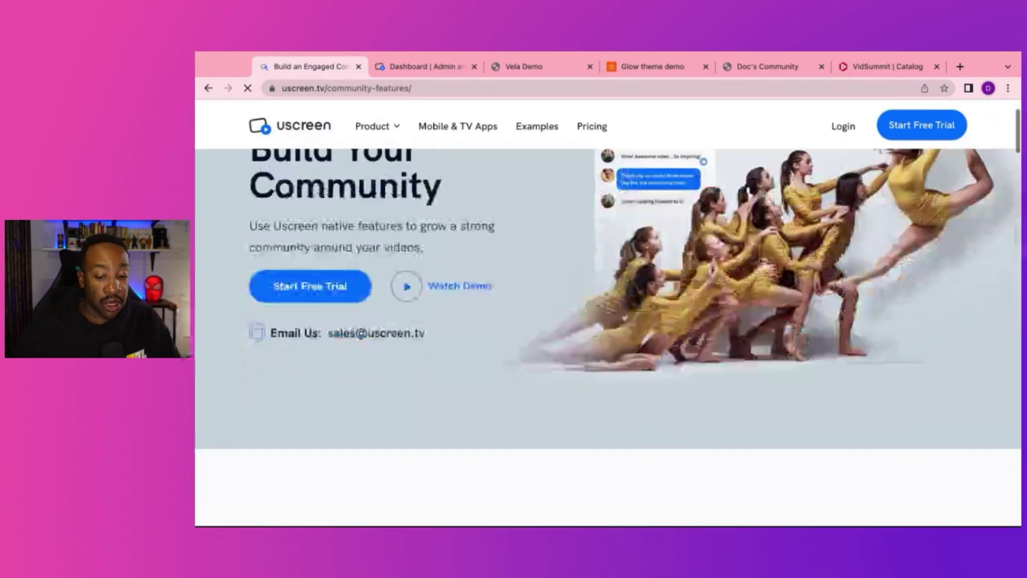
scroll(608, 321, "down", 8)
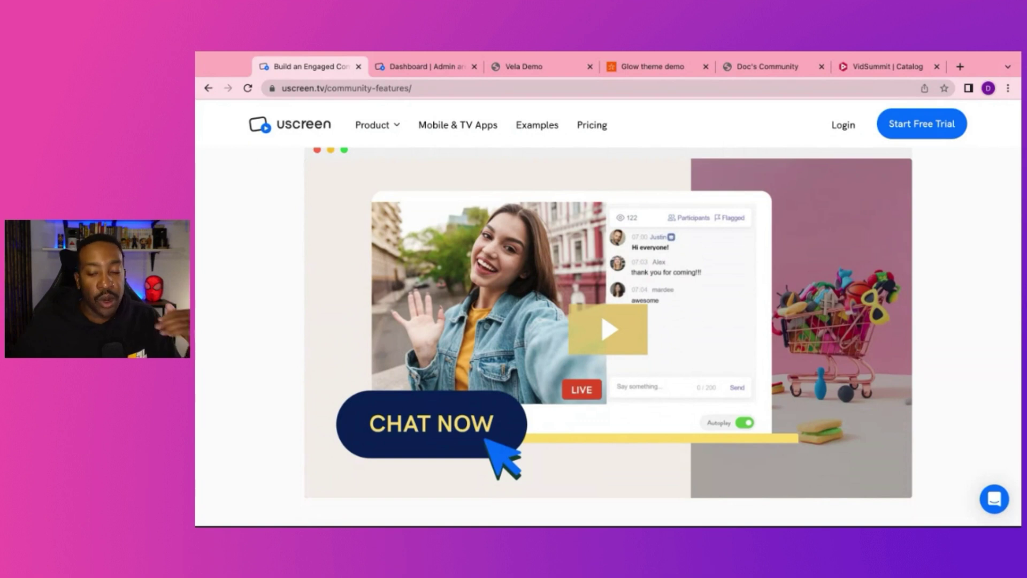
scroll(608, 321, "down", 2)
scroll(608, 321, "down", 1)
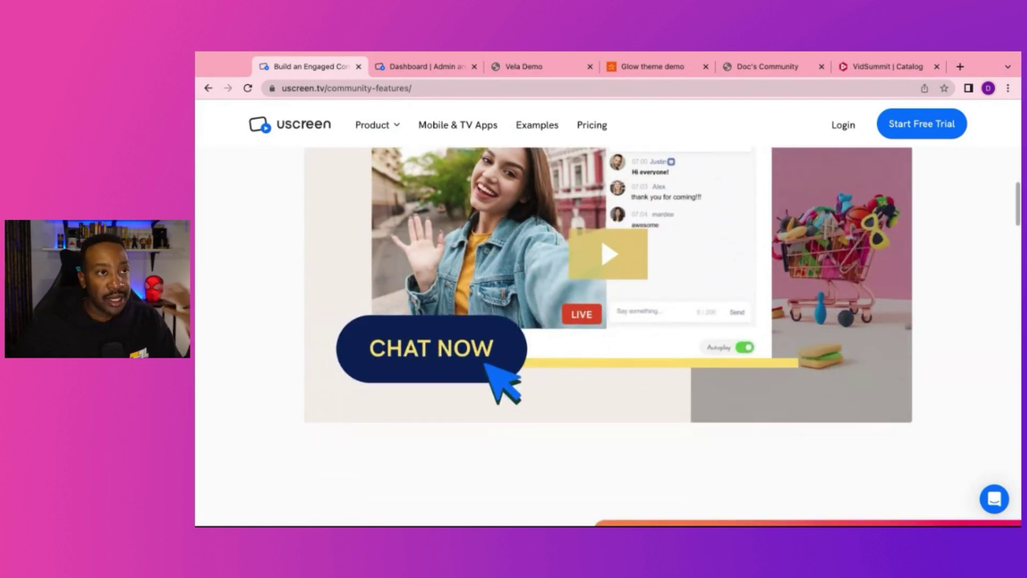
scroll(608, 321, "down", 10)
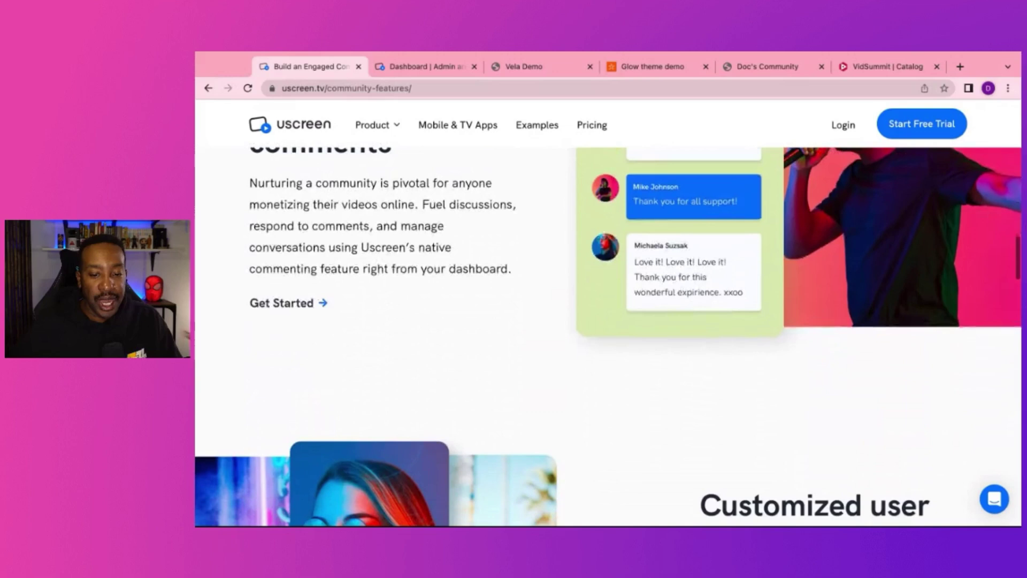
scroll(608, 321, "up", 5)
scroll(607, 321, "down", 1)
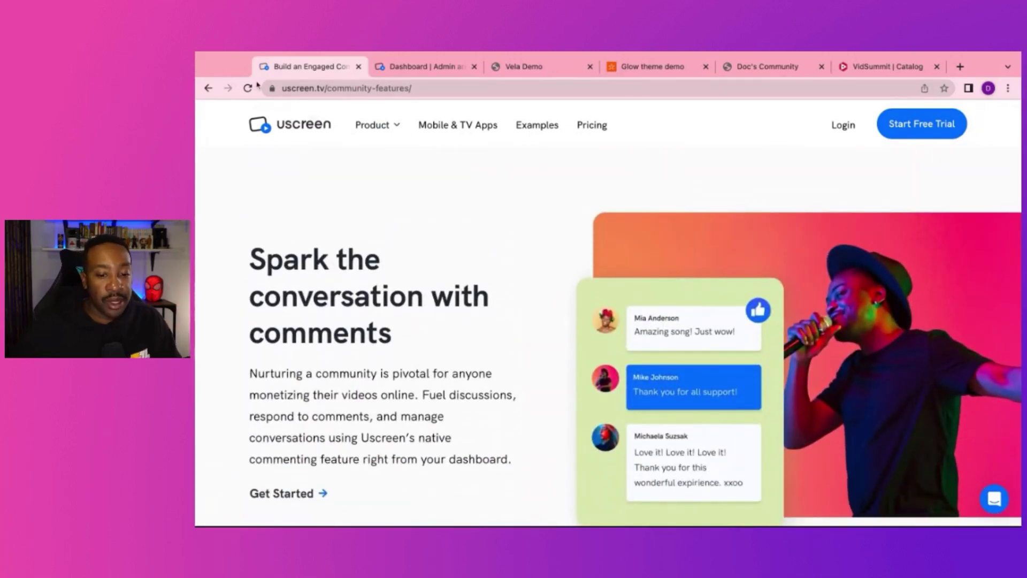
left_click(208, 88)
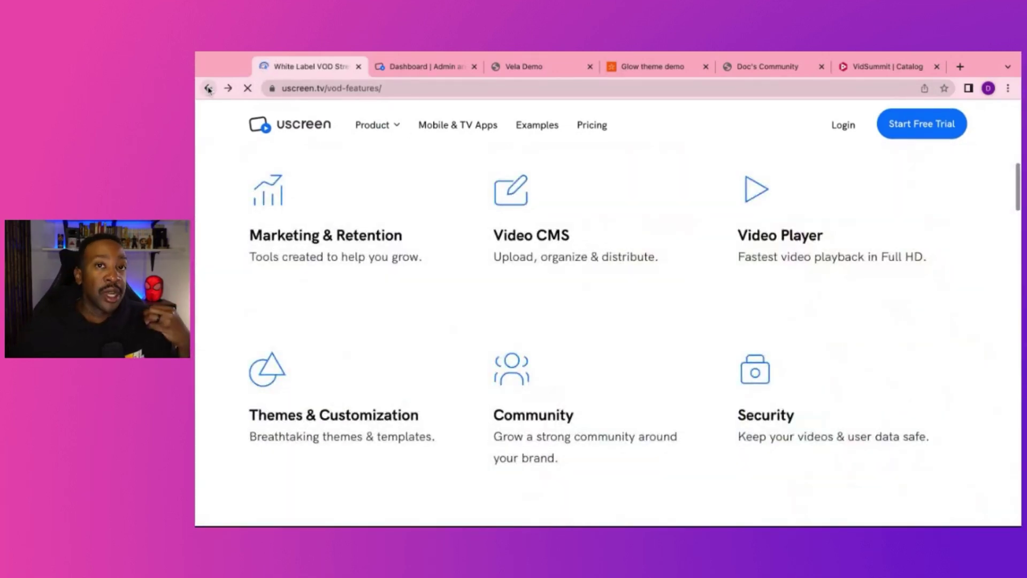
scroll(332, 300, "down", 5)
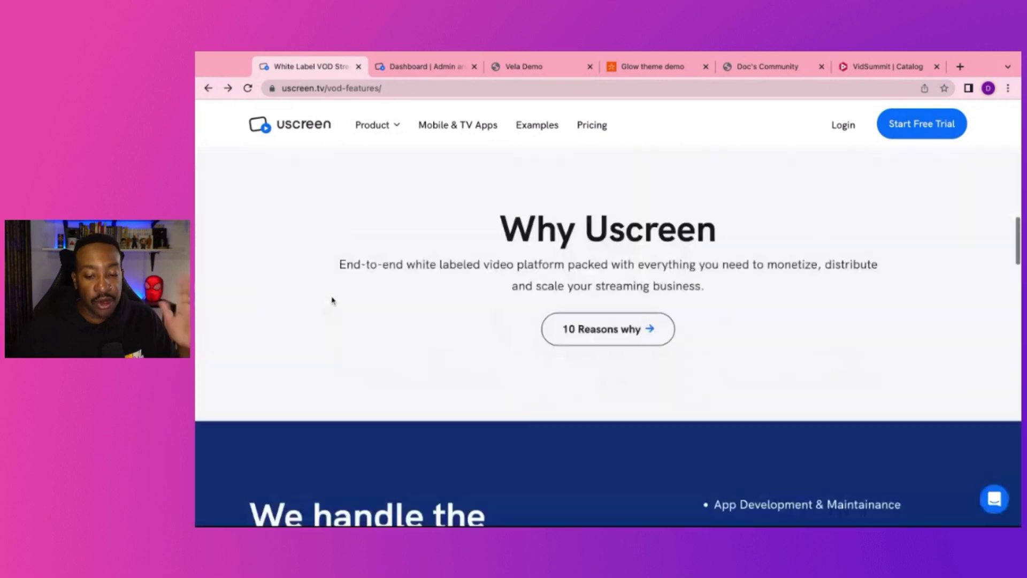
scroll(333, 301, "up", 5)
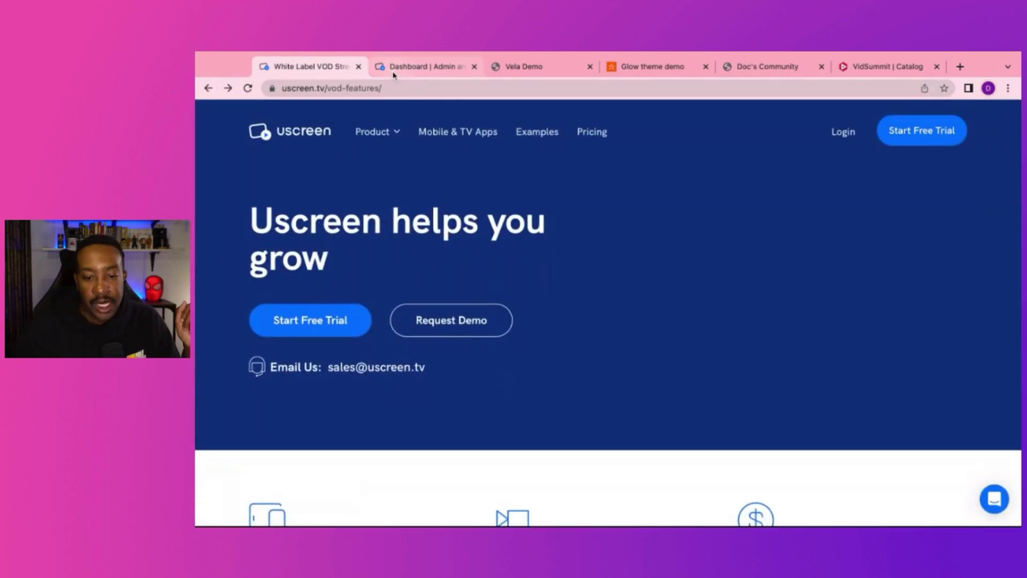
Step: Switch to the 'Dashboard | Admin' tab to show the Welcome page
left_click(394, 74)
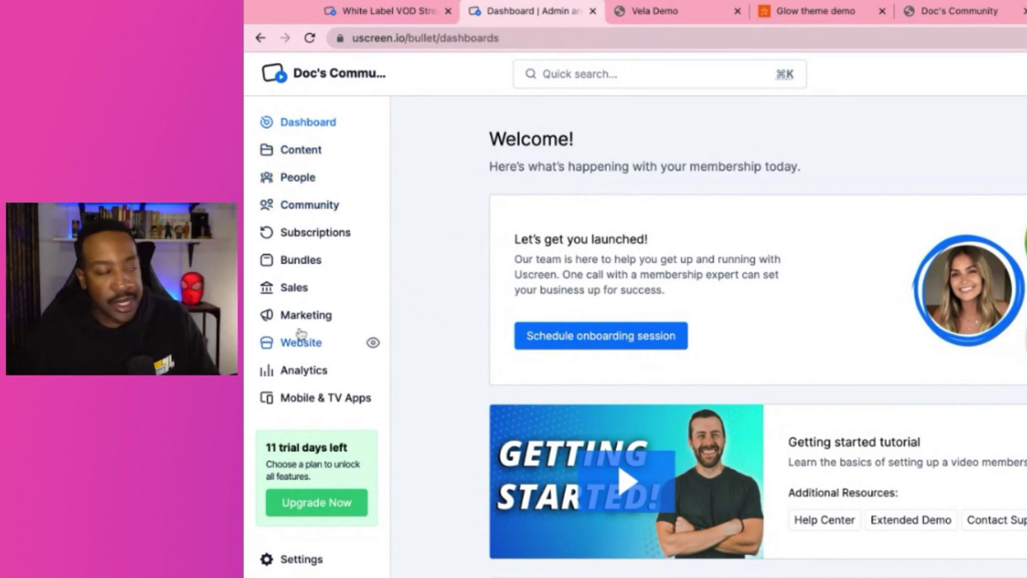
Step: Edit 'Top 5 No Code Apps 2023' from Content and review its About, SEO and tags sections
left_click(306, 151)
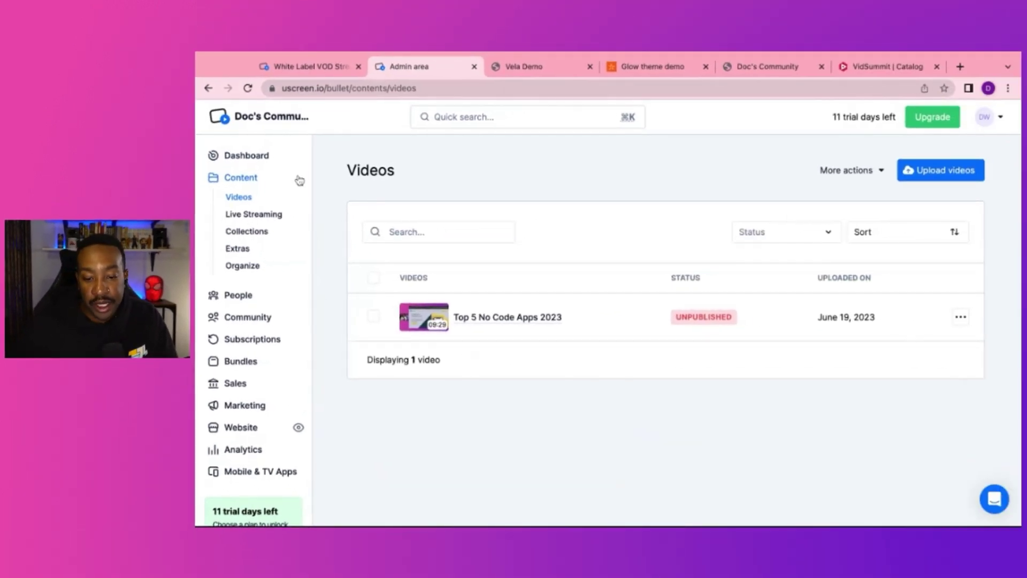
left_click(961, 317)
left_click(922, 342)
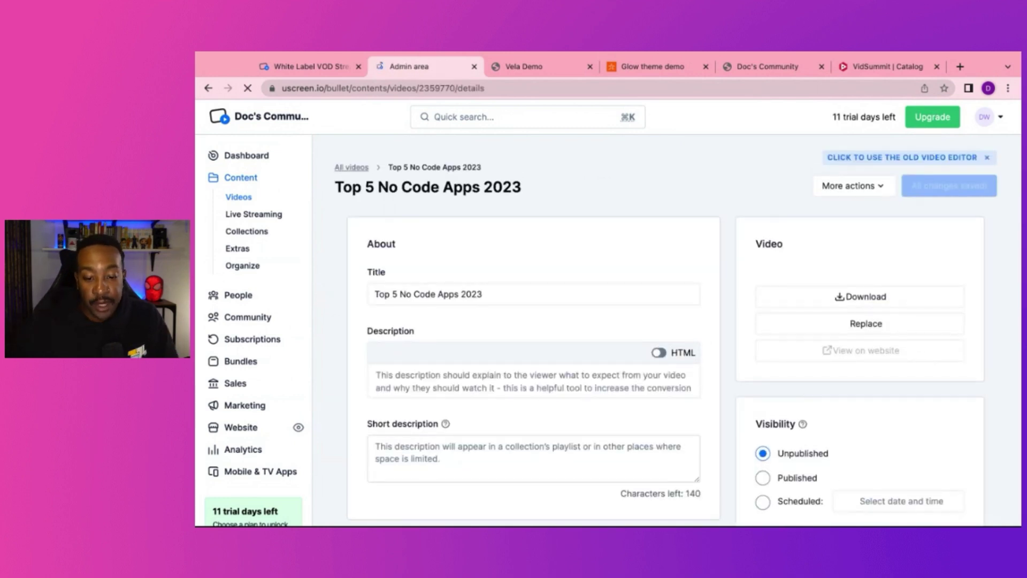
scroll(535, 348, "down", 3)
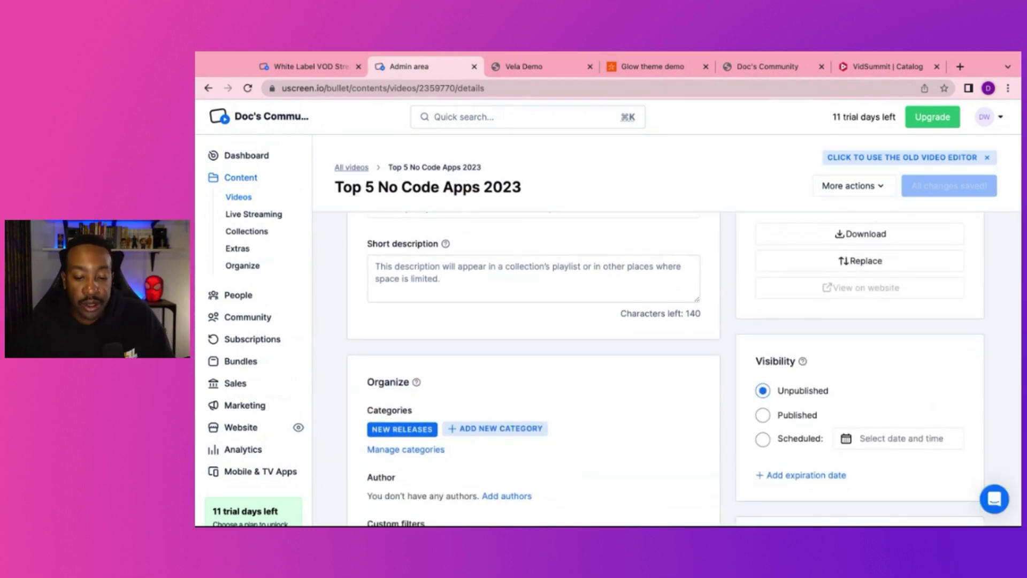
scroll(535, 348, "down", 3)
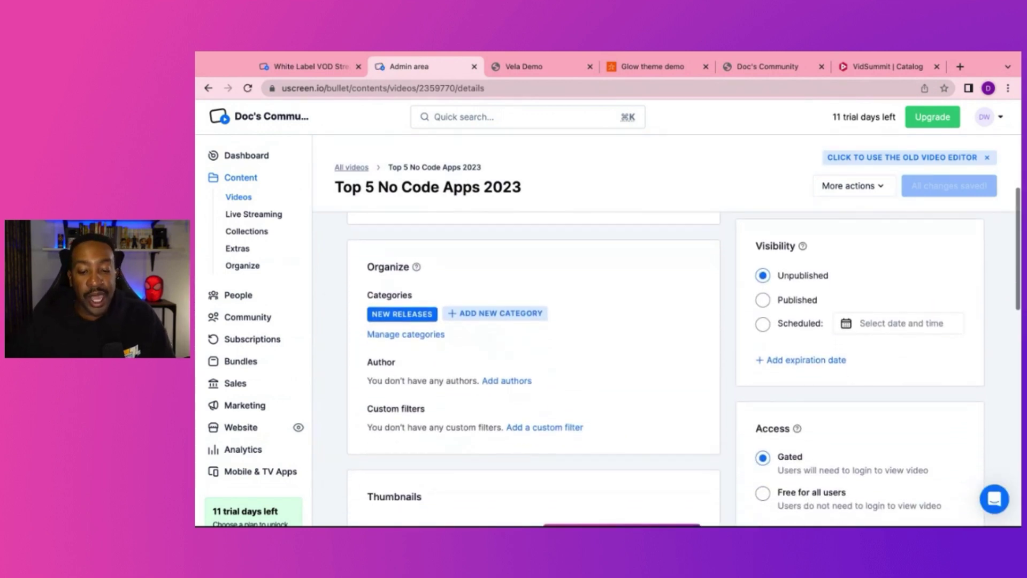
scroll(535, 347, "down", 3)
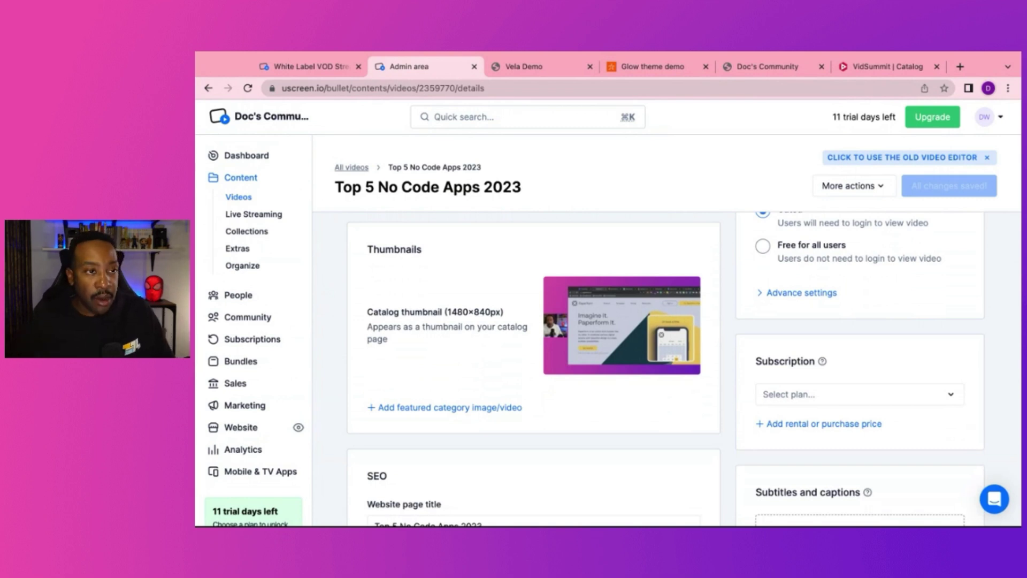
scroll(461, 372, "down", 3)
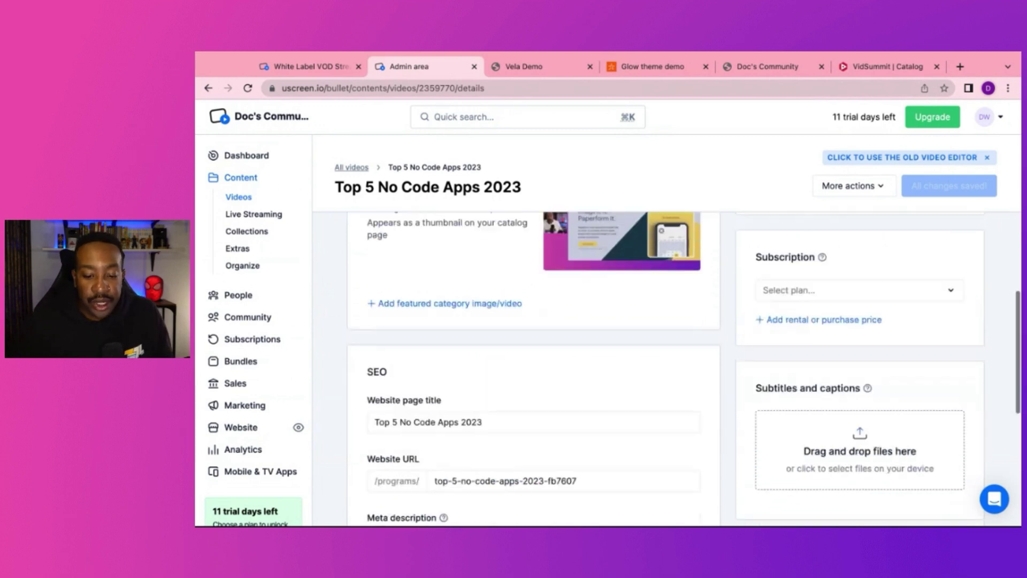
scroll(461, 372, "down", 4)
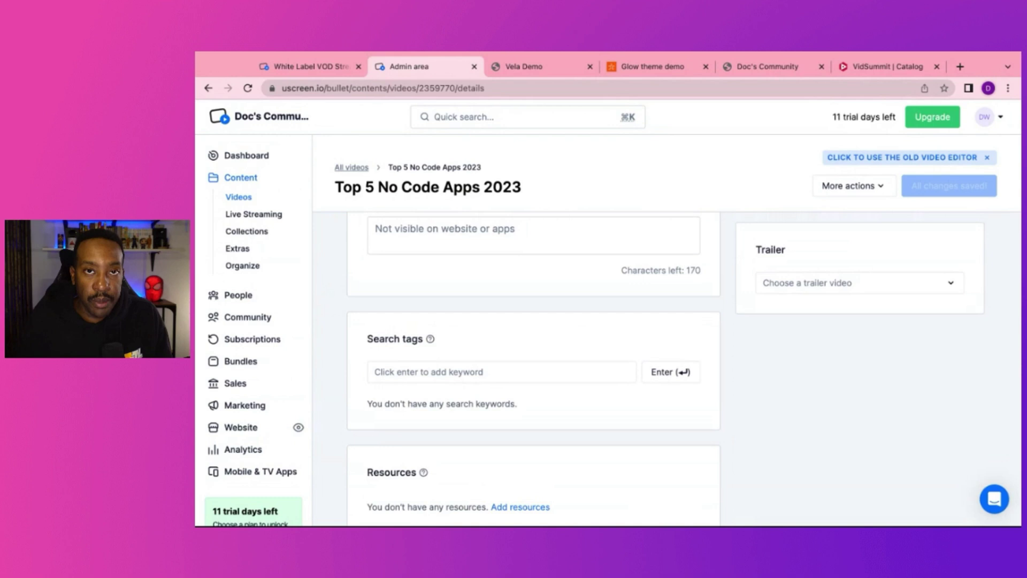
scroll(772, 374, "up", 8)
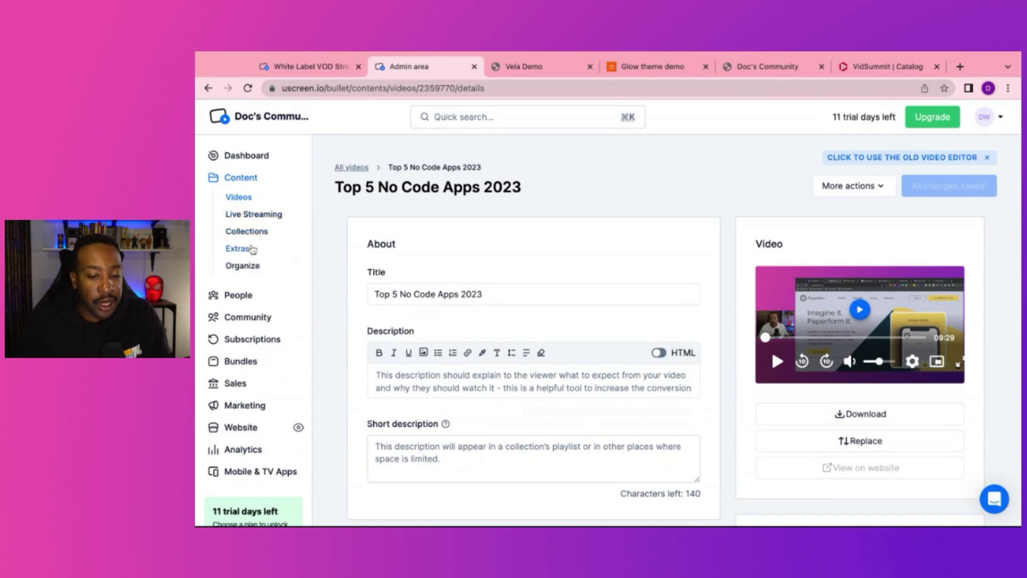
Step: Tour the Extras, People, Comments and Community pages, ending on the Subscription plans overview
left_click(247, 252)
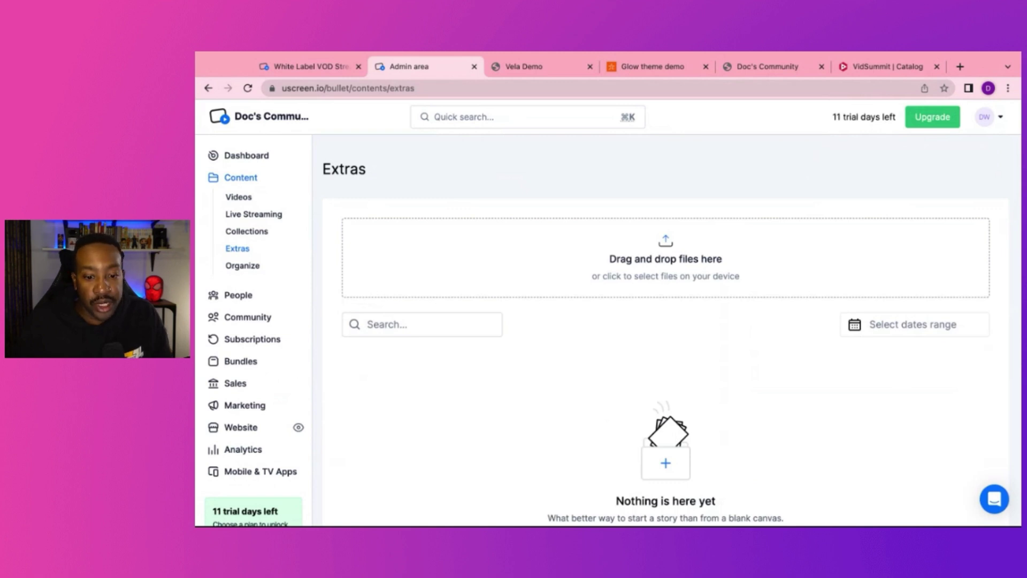
left_click(227, 295)
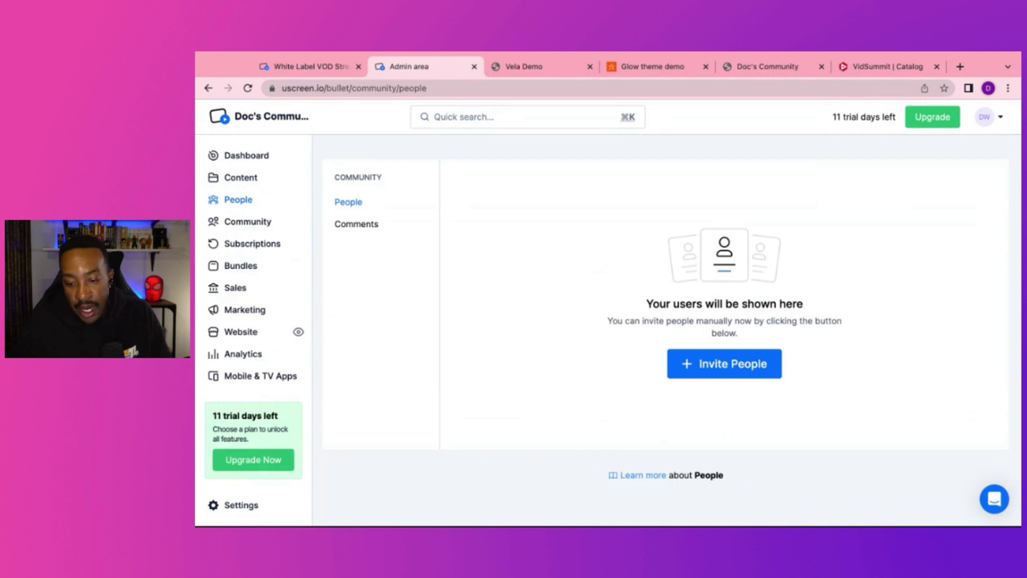
left_click(348, 230)
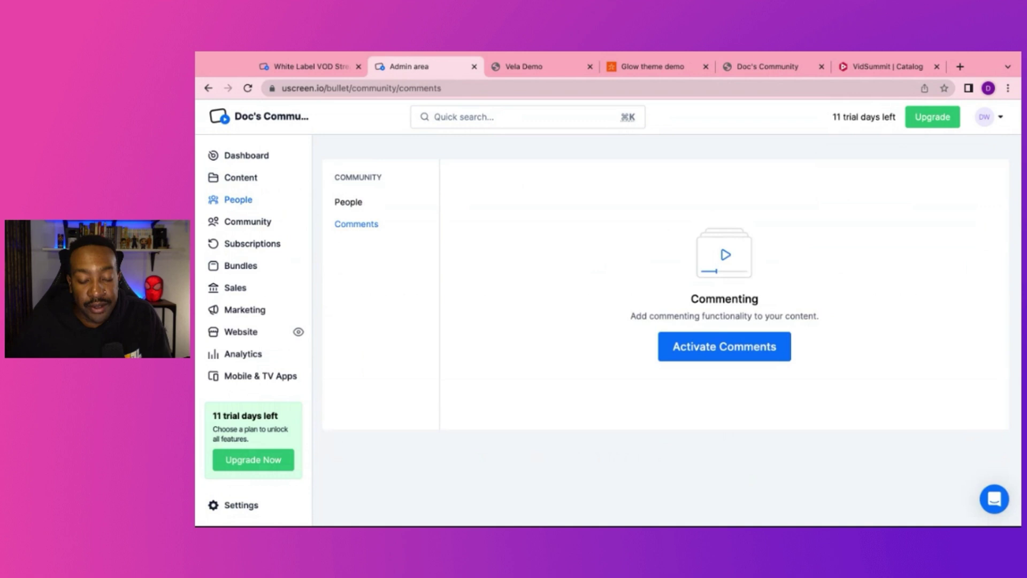
left_click(347, 203)
left_click(255, 229)
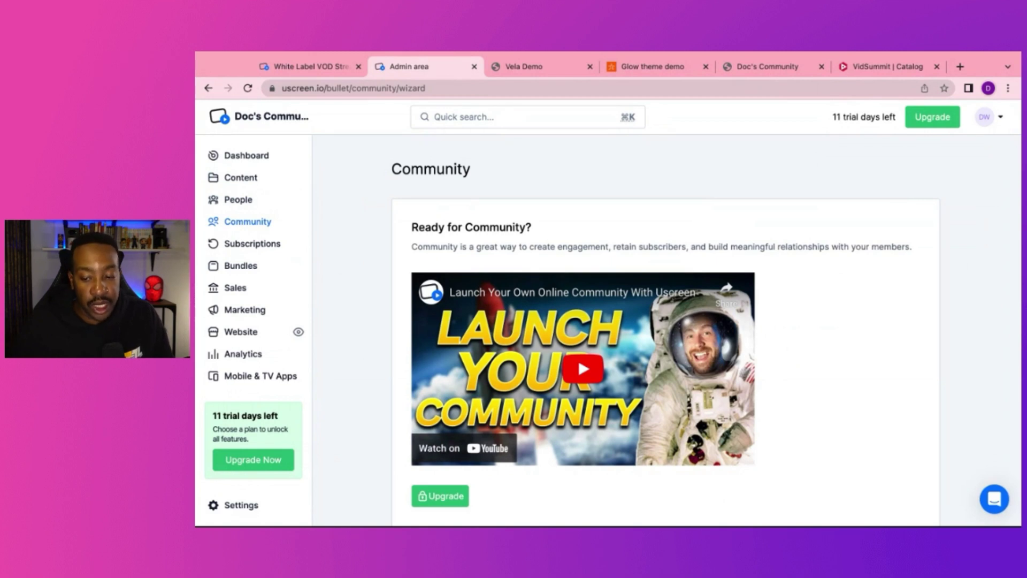
left_click(260, 245)
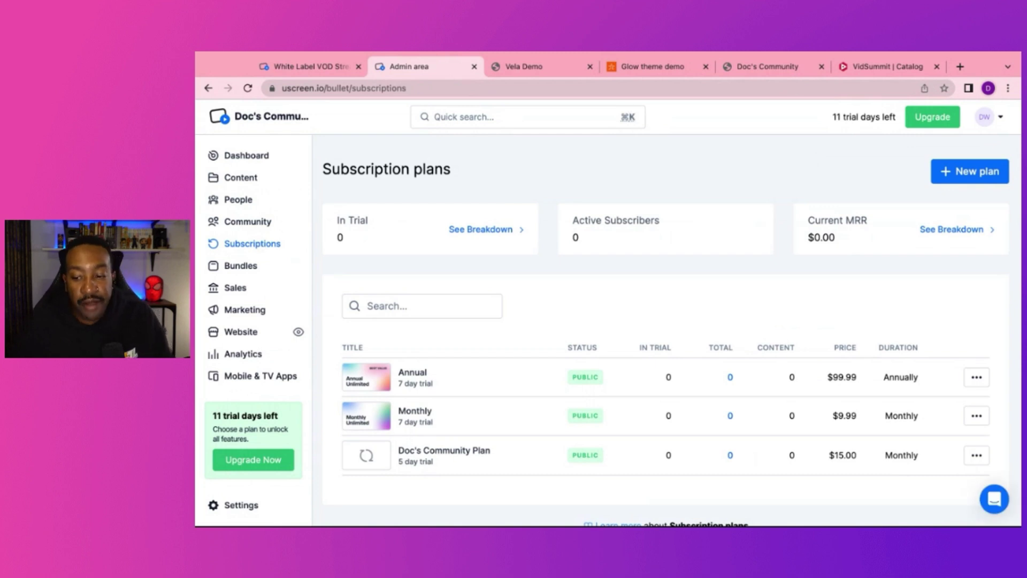
Step: Start a new subscription plan and check its billing frequency options, then open Sales
left_click(970, 172)
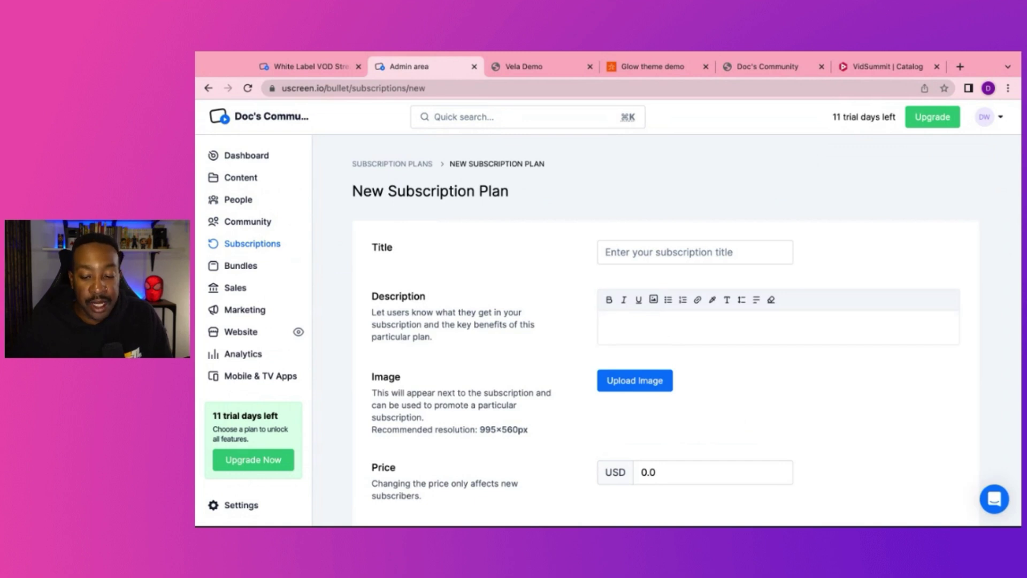
scroll(546, 418, "down", 4)
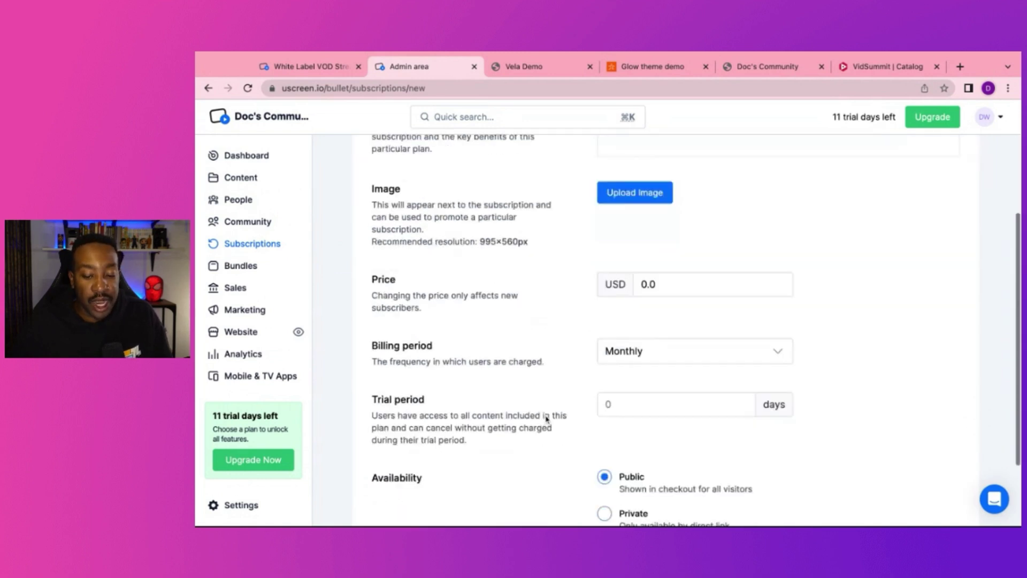
scroll(546, 419, "down", 1)
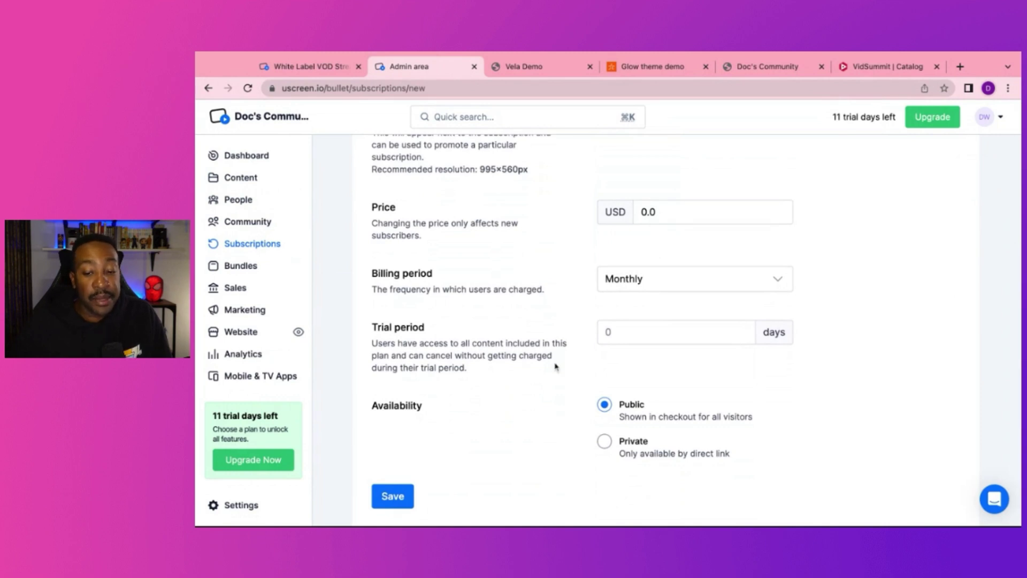
left_click(649, 288)
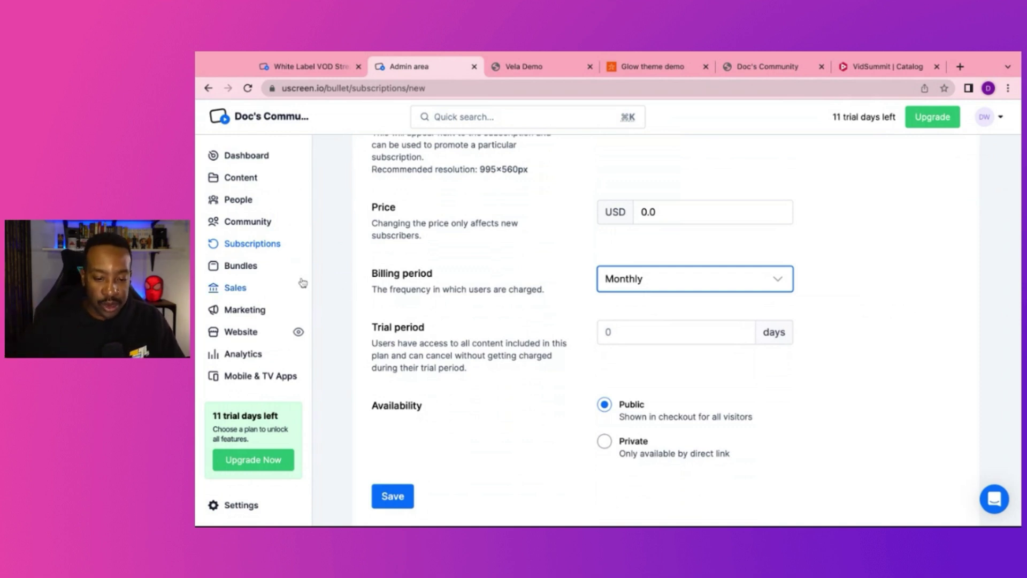
left_click(263, 286)
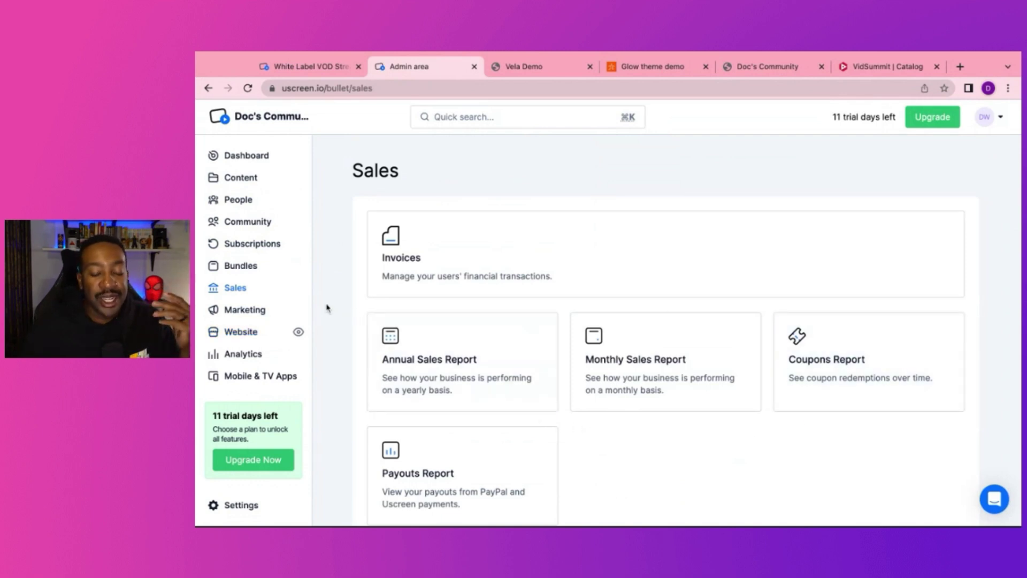
Step: Go to Marketing, then Website, to see the Themes page with Lyra current
left_click(261, 311)
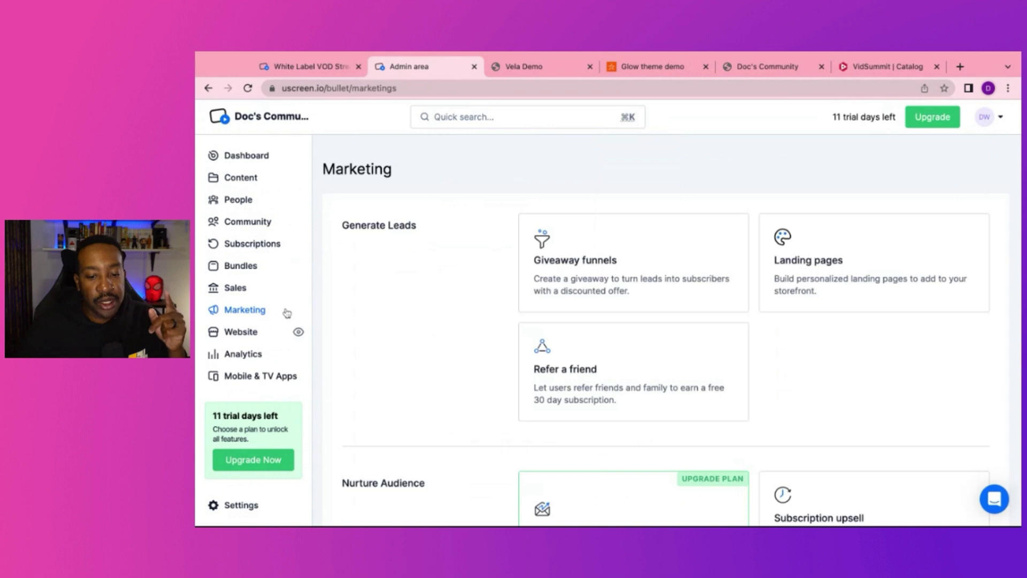
left_click(244, 333)
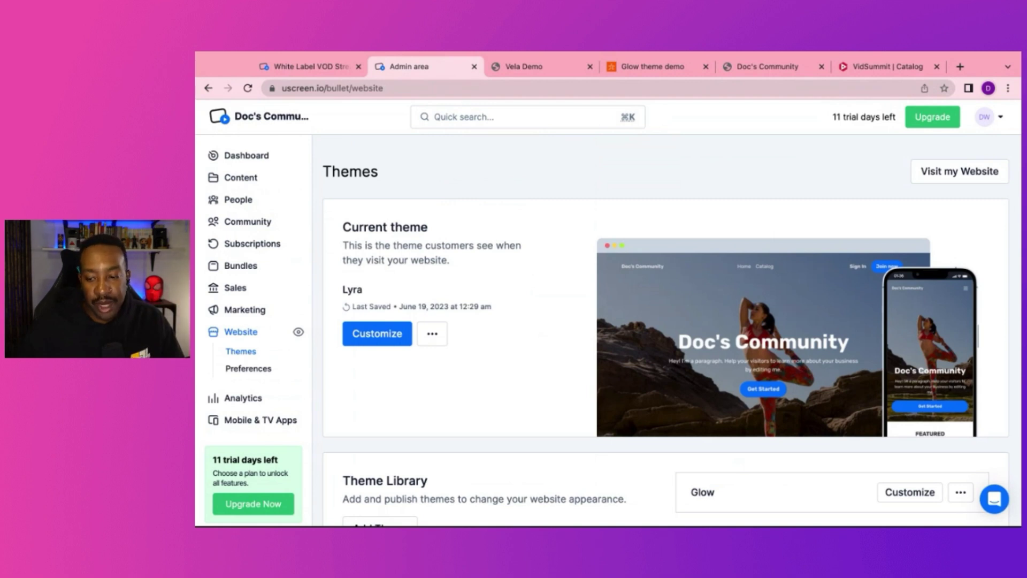
Step: Browse the Themes Library via Add Theme, then return and customize the current Lyra theme
scroll(425, 363, "down", 2)
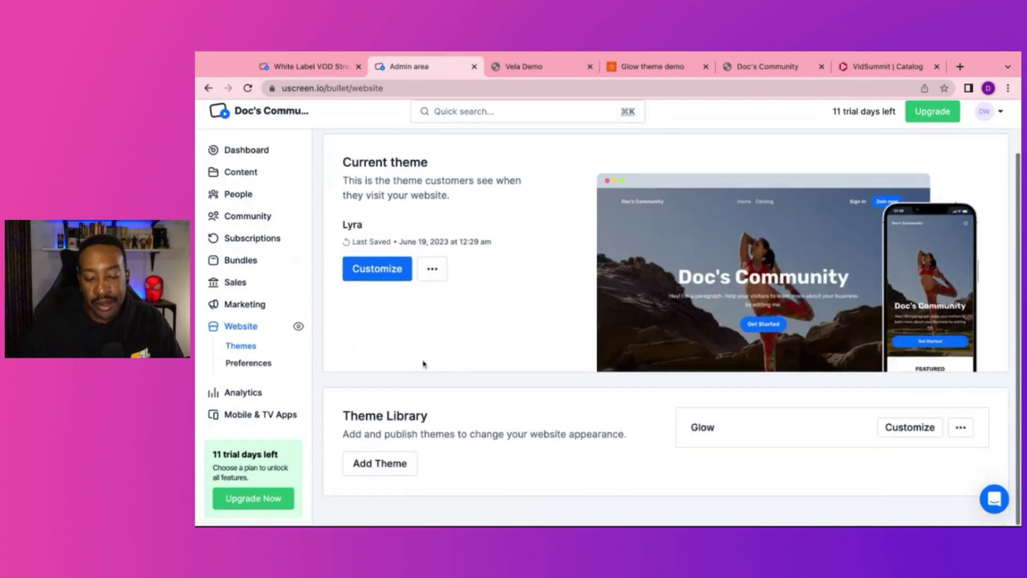
left_click(382, 470)
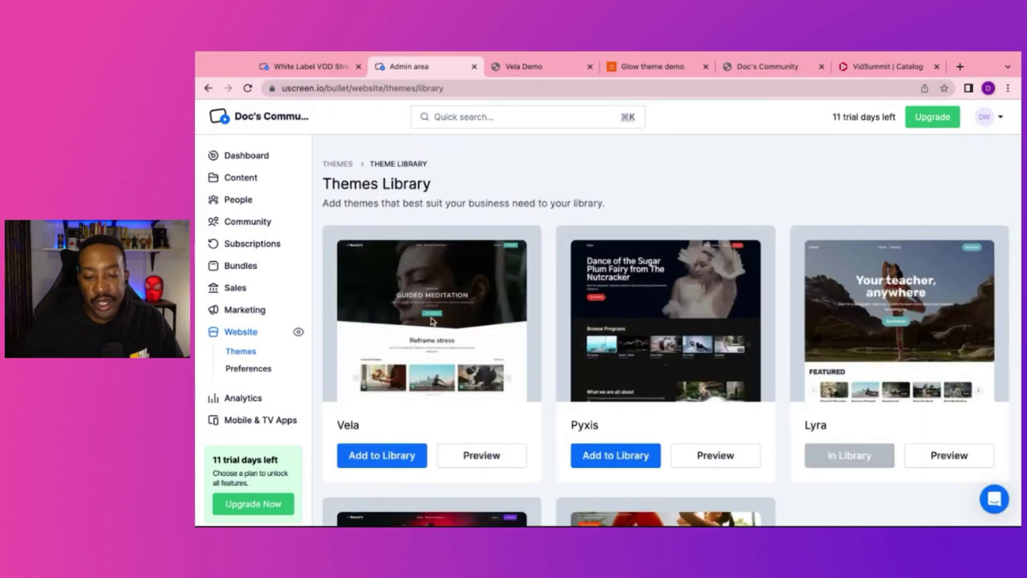
scroll(432, 321, "down", 5)
scroll(432, 321, "up", 6)
scroll(432, 321, "down", 1)
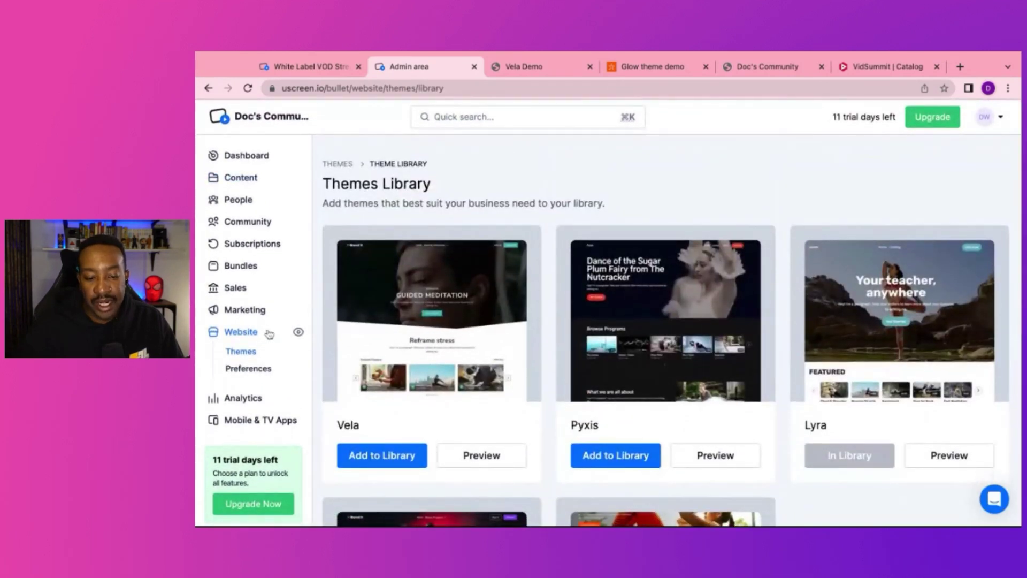
left_click(242, 336)
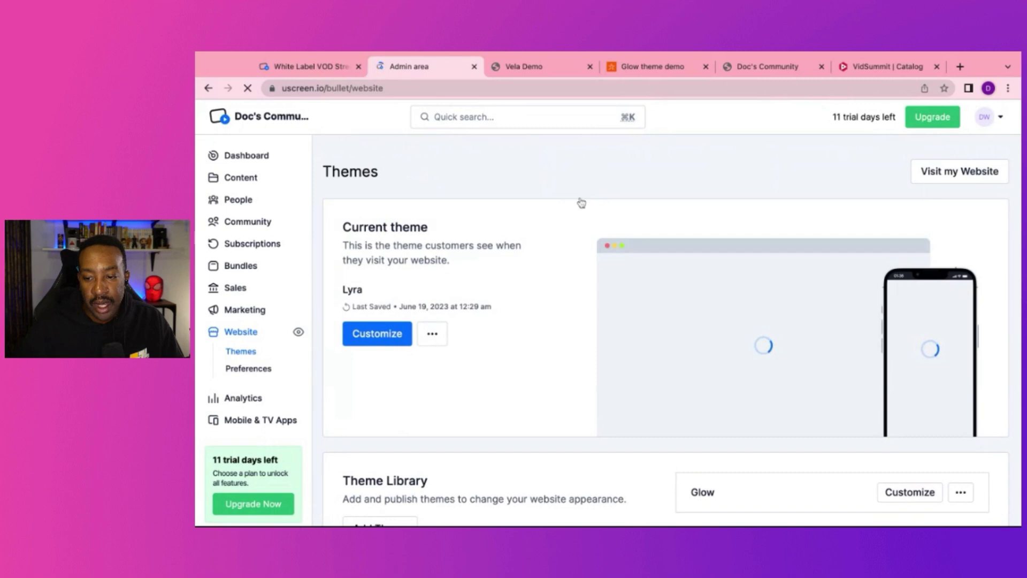
left_click(379, 340)
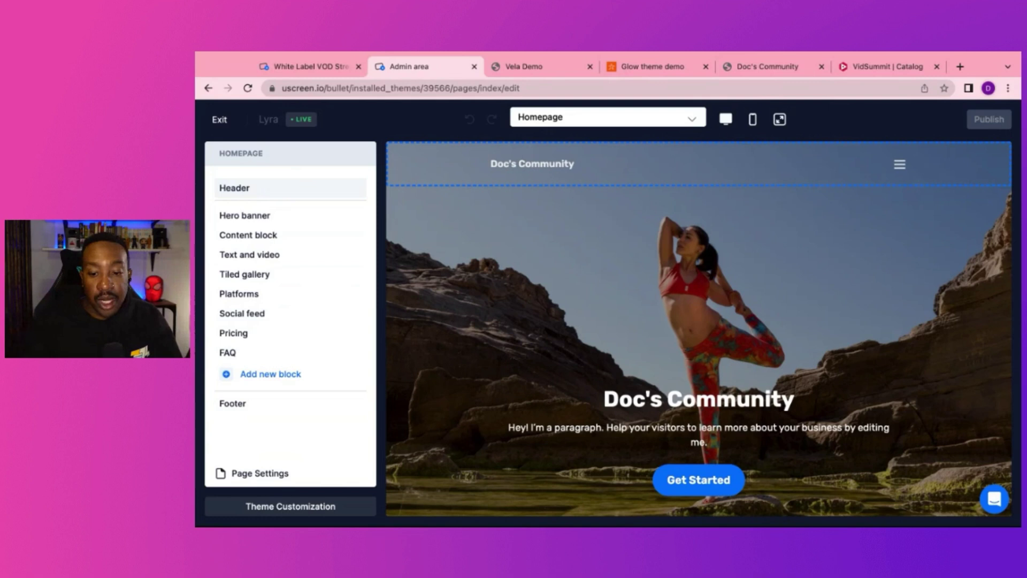
Step: Inspect the Header block settings, then the Hero banner settings including its title
left_click(235, 188)
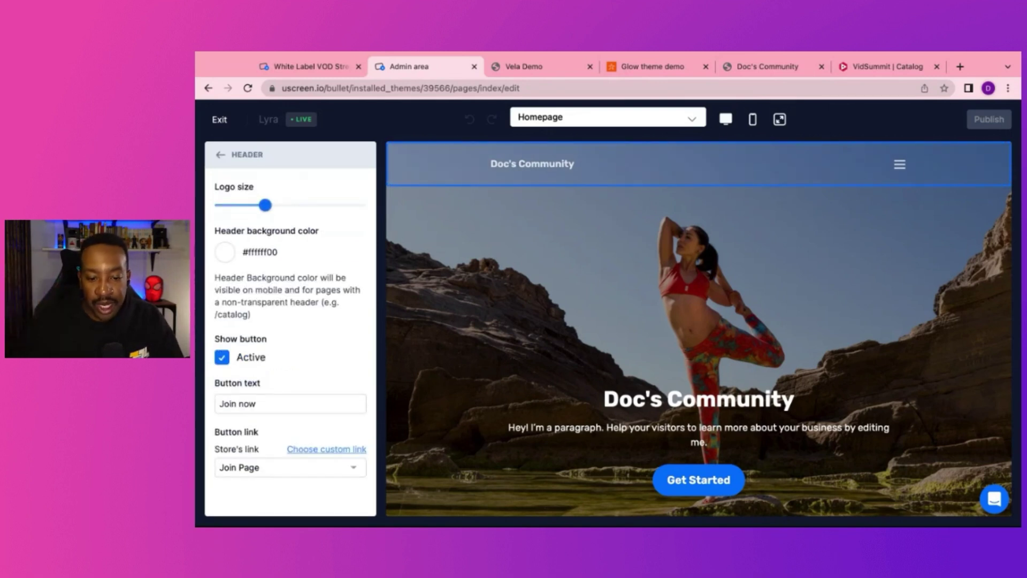
left_click(221, 154)
left_click(258, 216)
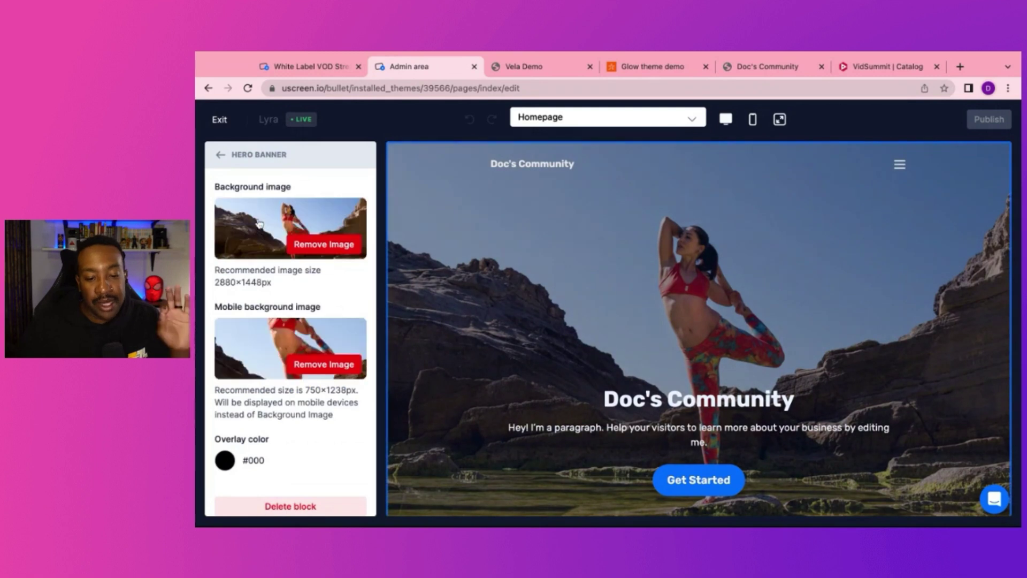
scroll(283, 313, "down", 3)
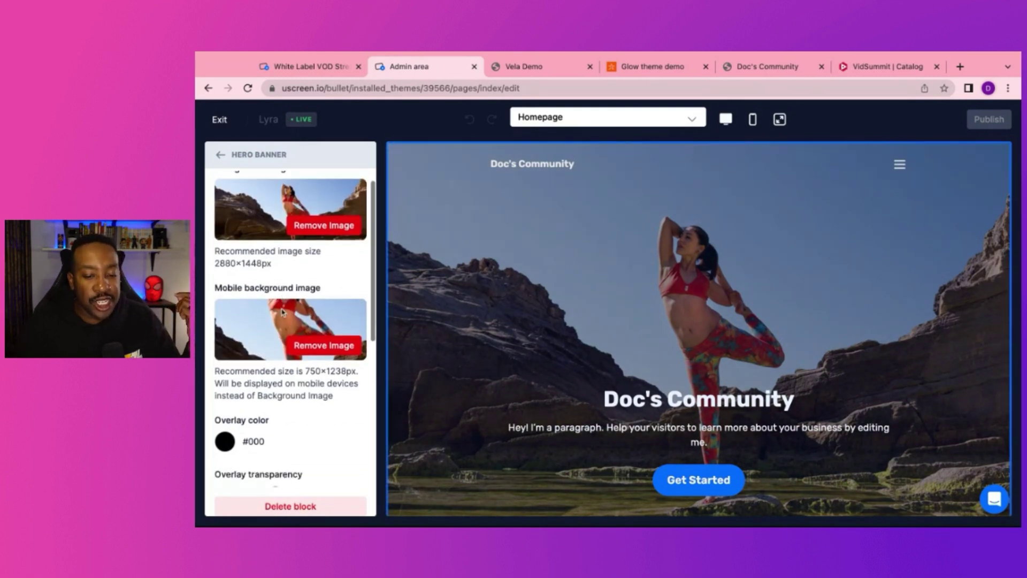
scroll(283, 313, "down", 3)
left_click(300, 322)
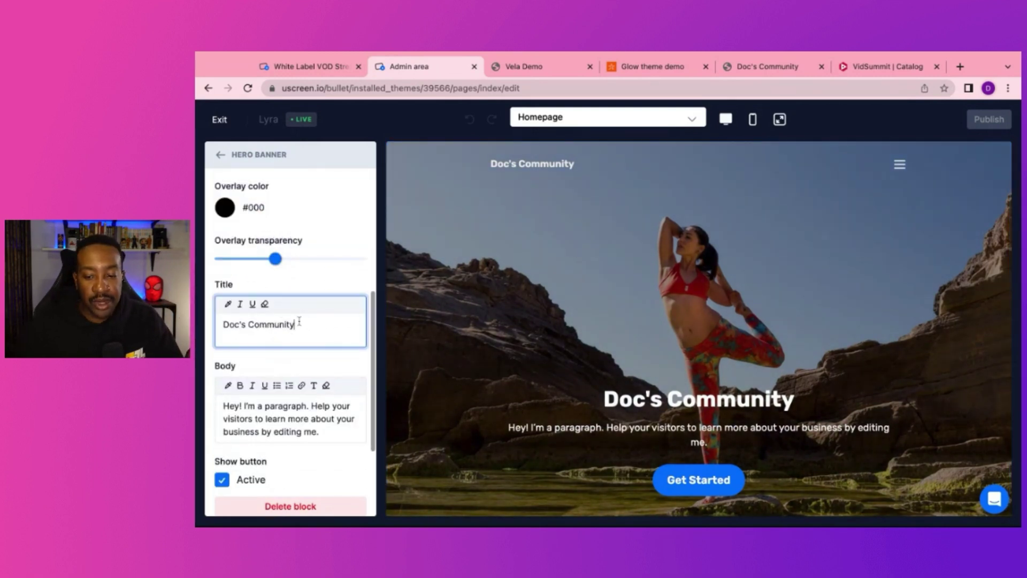
scroll(299, 322, "down", 3)
scroll(299, 321, "up", 10)
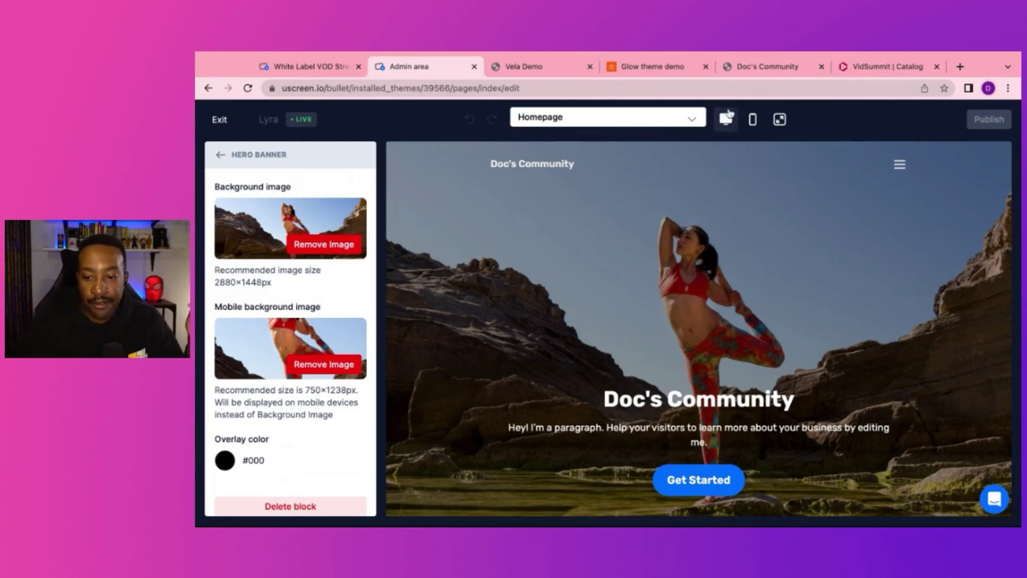
Step: Start adding a new page from the site pages list, then cancel it
left_click(698, 119)
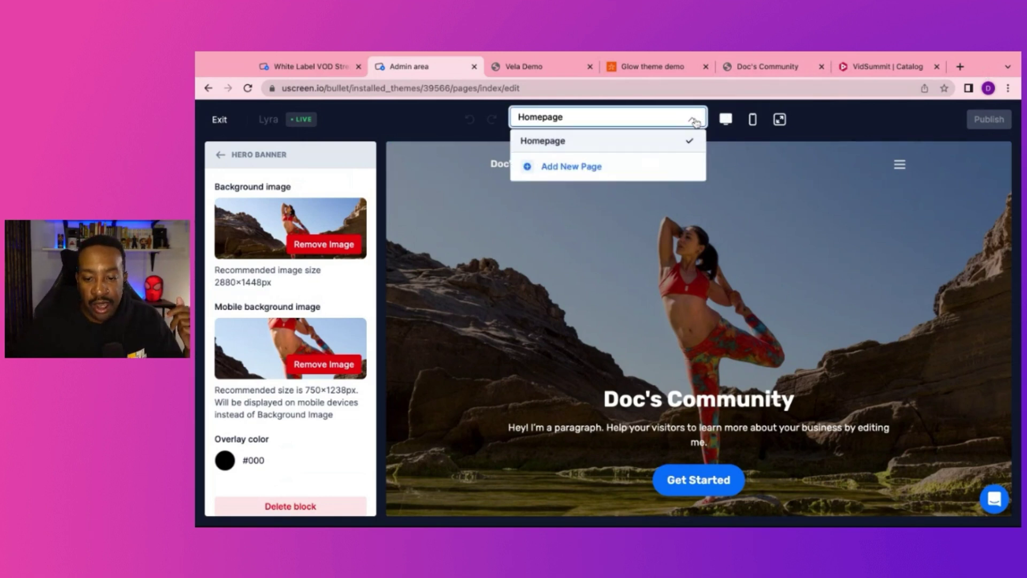
left_click(587, 171)
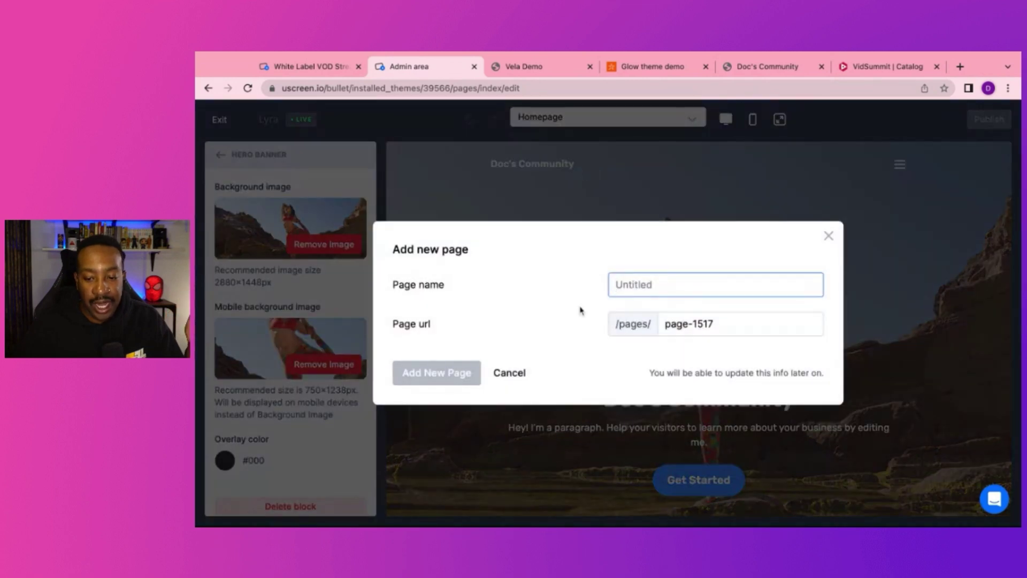
left_click(829, 236)
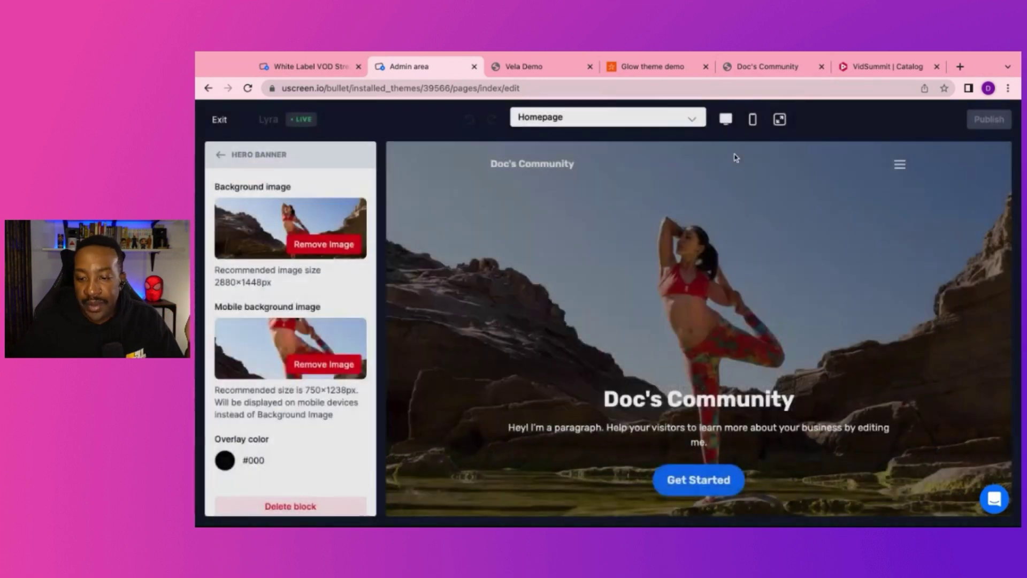
Step: Preview the homepage at phone, desktop and full-screen sizes, then return to editing
left_click(753, 123)
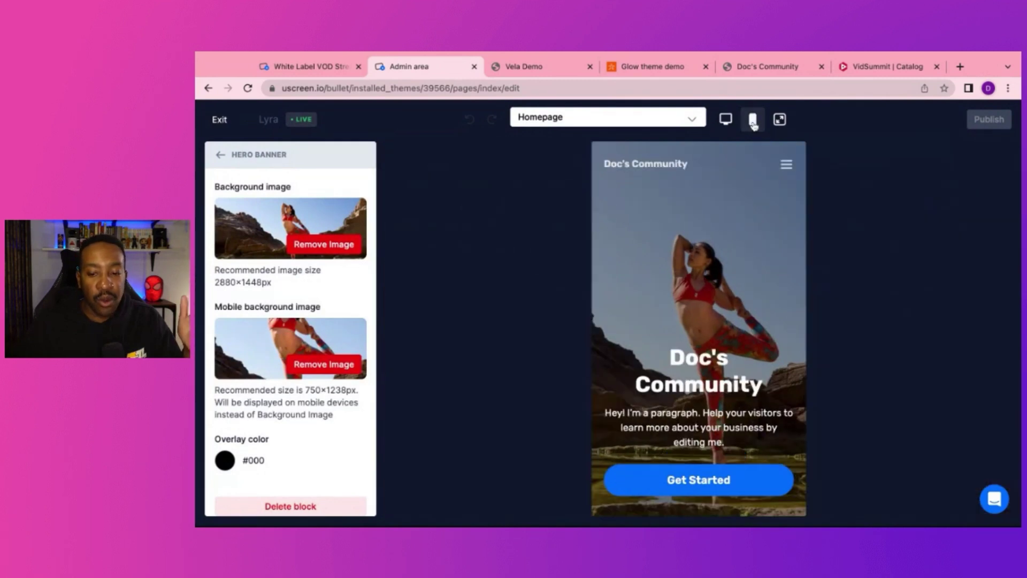
left_click(735, 122)
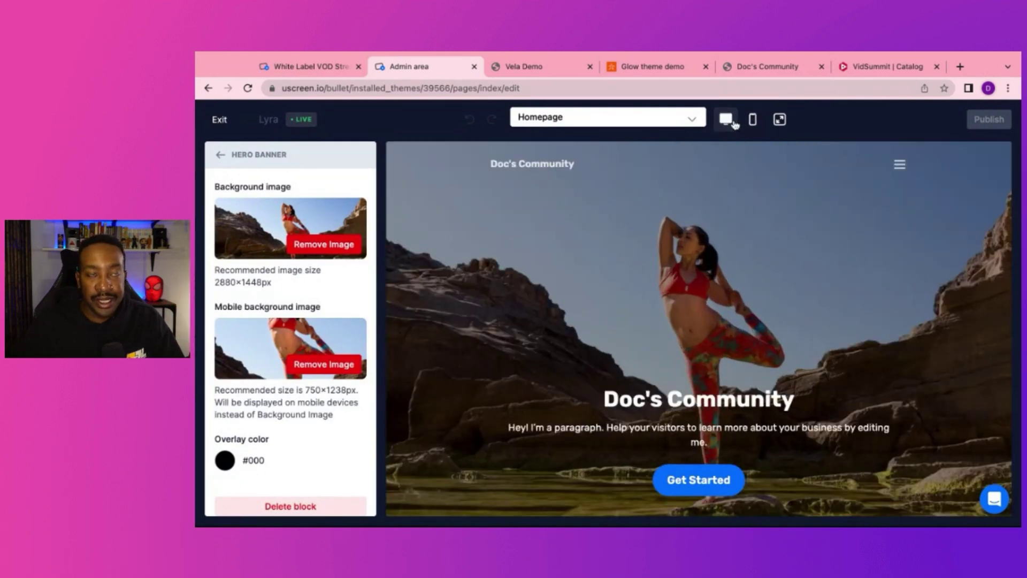
left_click(753, 121)
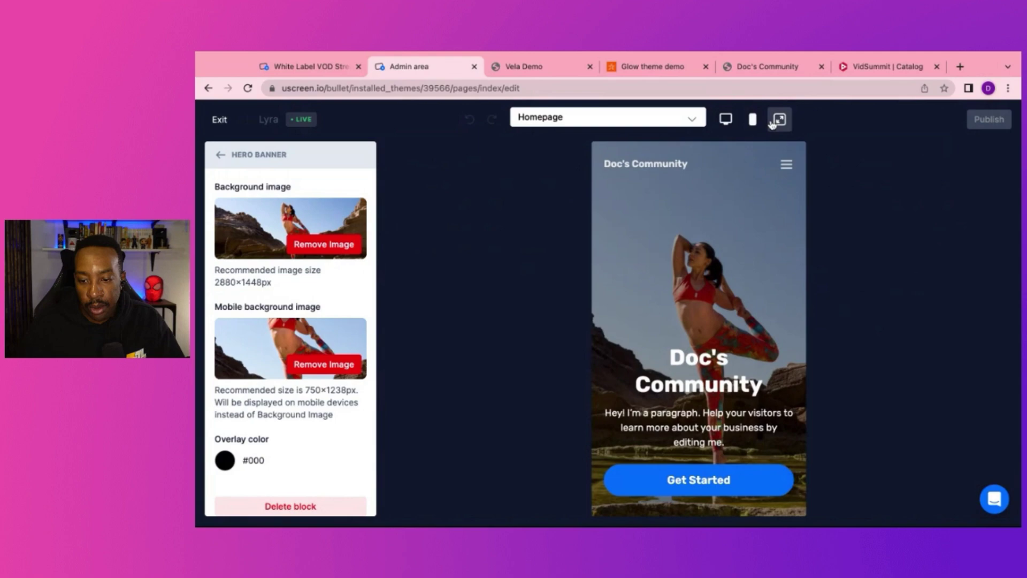
left_click(776, 121)
scroll(771, 313, "down", 15)
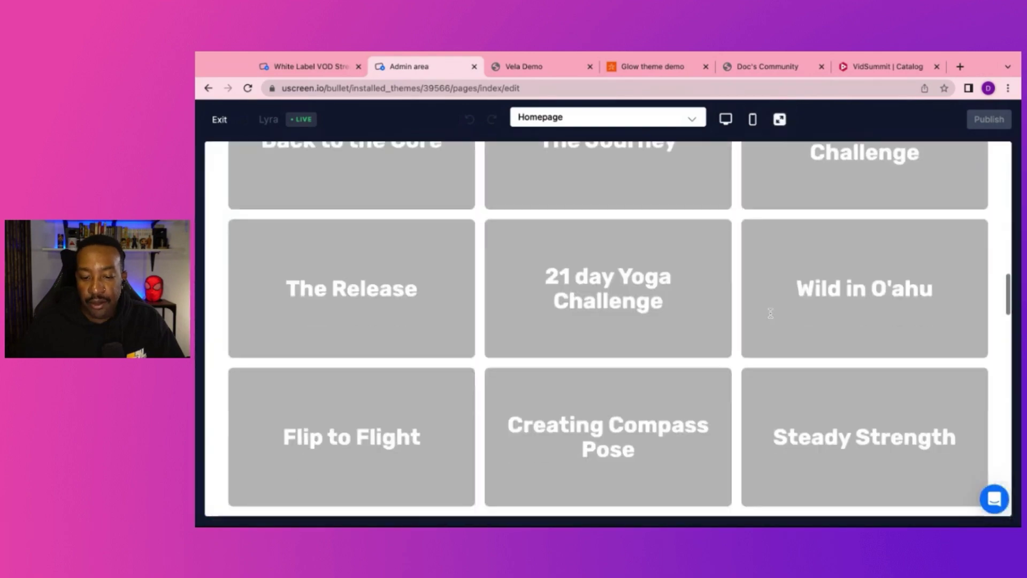
scroll(770, 313, "down", 12)
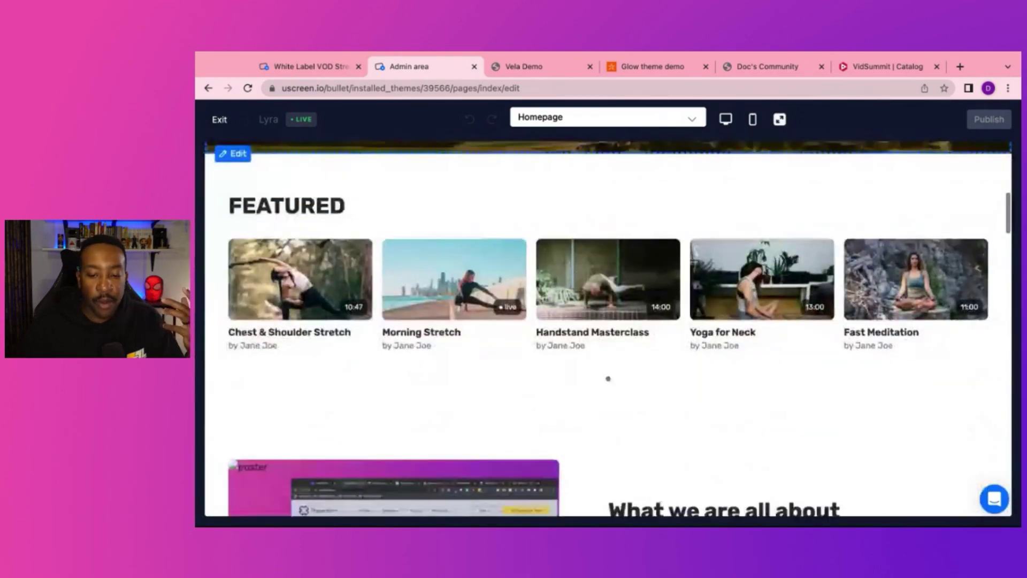
scroll(771, 313, "down", 5)
scroll(771, 313, "up", 20)
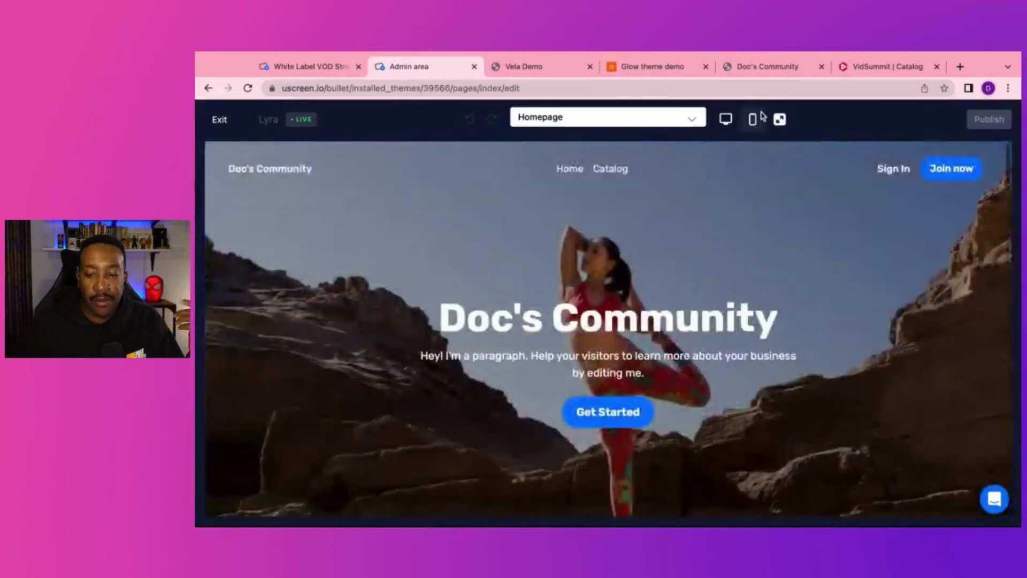
left_click(218, 121)
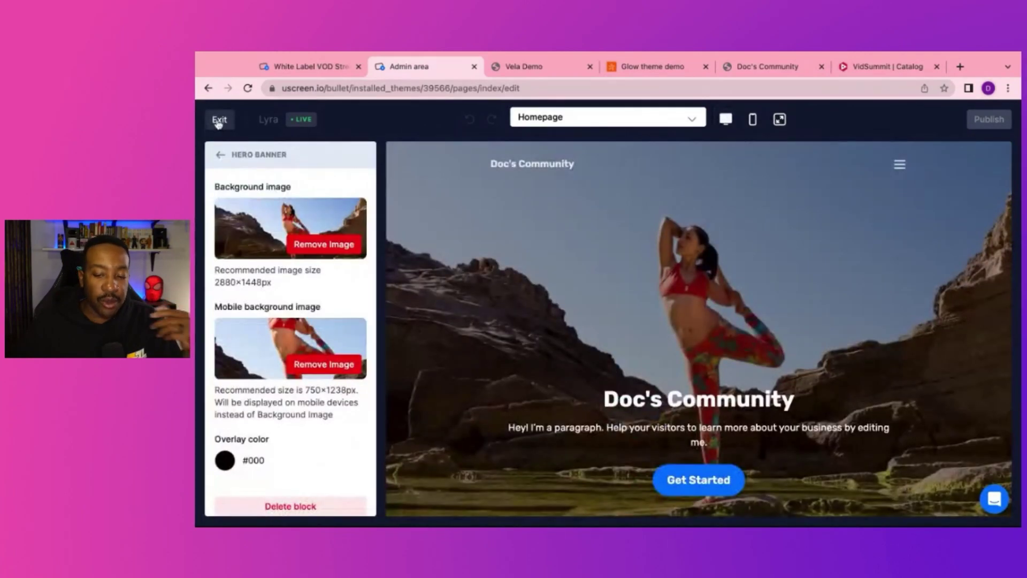
Step: Open the Social Feed 'Follow Us' section's settings with its Instagram link and cards
scroll(416, 282, "down", 10)
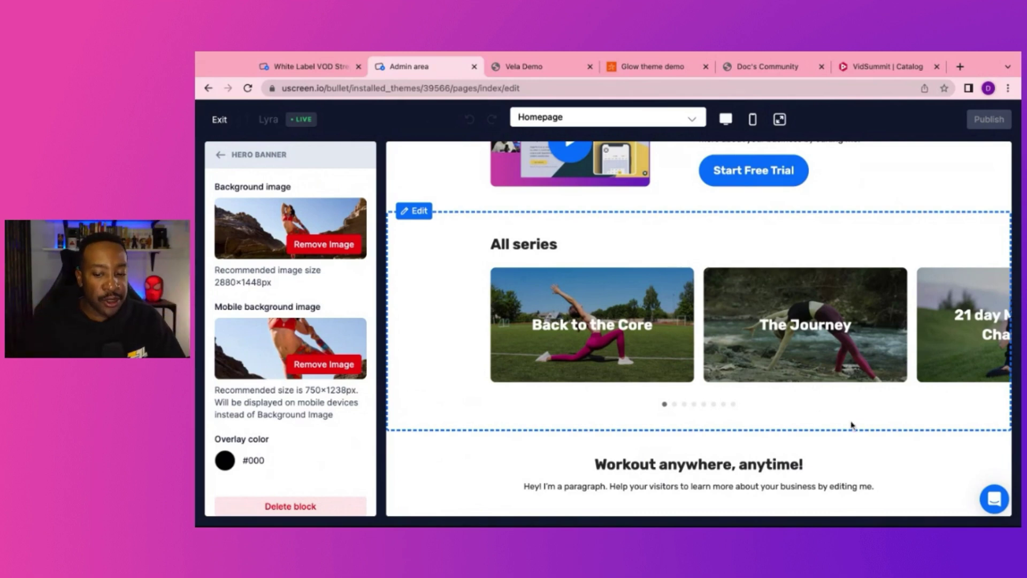
scroll(854, 425, "down", 10)
scroll(856, 427, "up", 2)
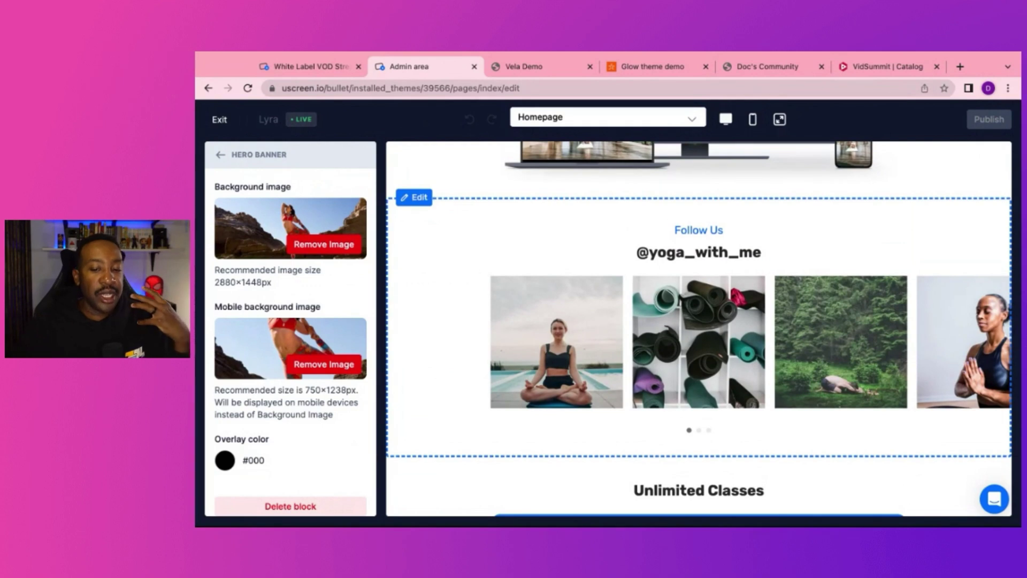
left_click(415, 199)
scroll(319, 319, "down", 3)
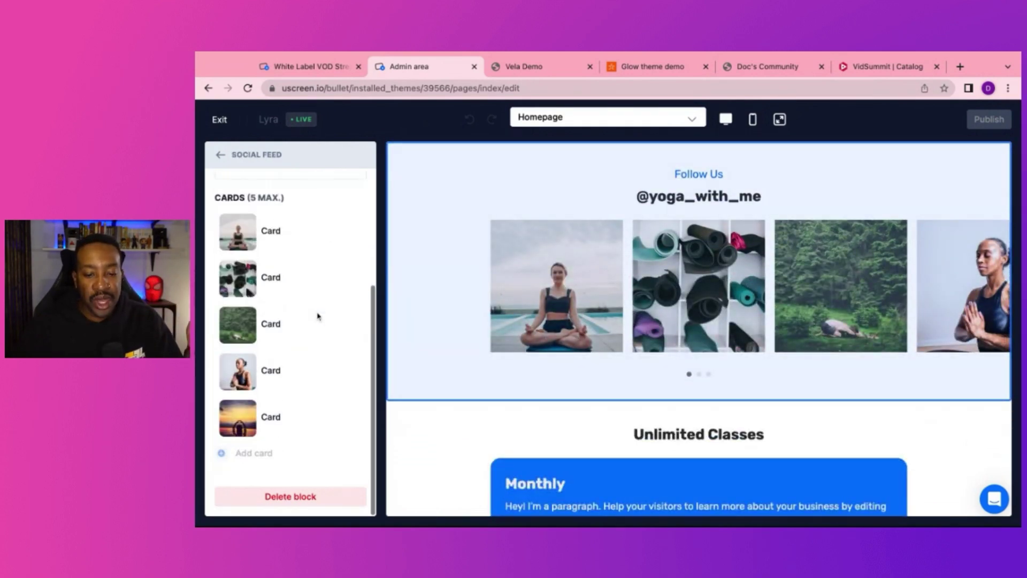
scroll(319, 319, "up", 3)
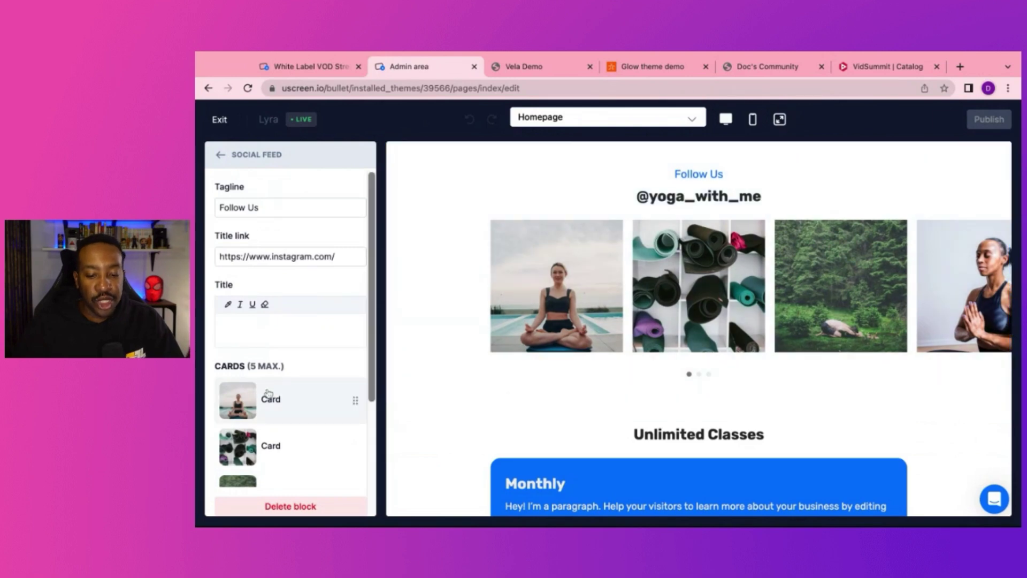
Step: View the admin Watch Time analytics, then switch back to the public VOD features tab
left_click(298, 66)
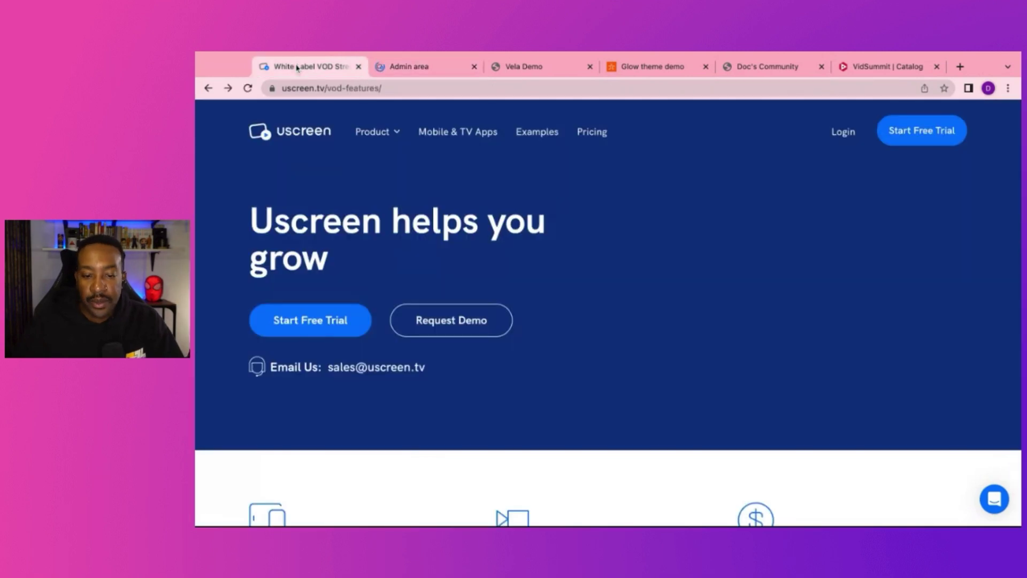
left_click(396, 67)
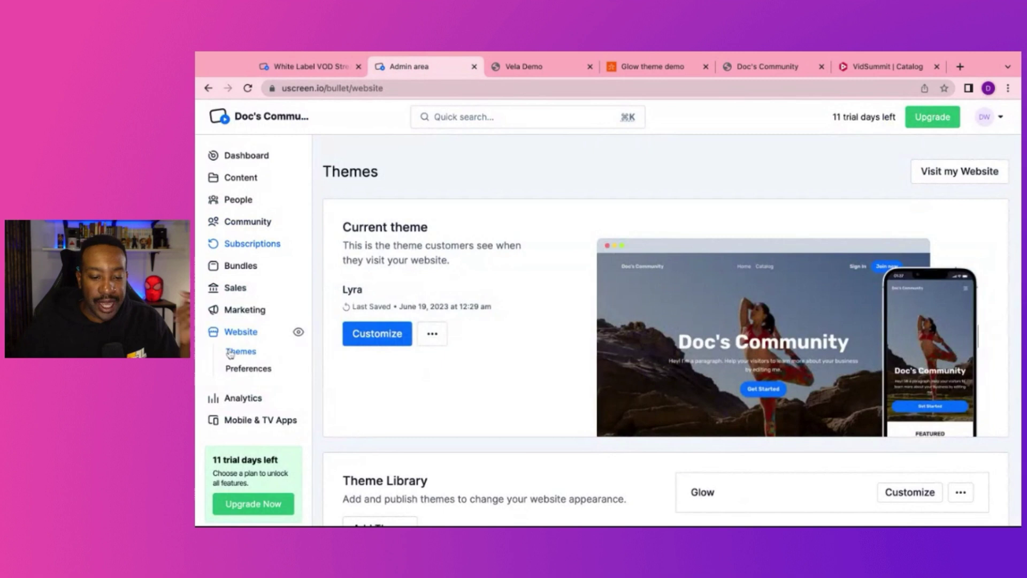
left_click(238, 406)
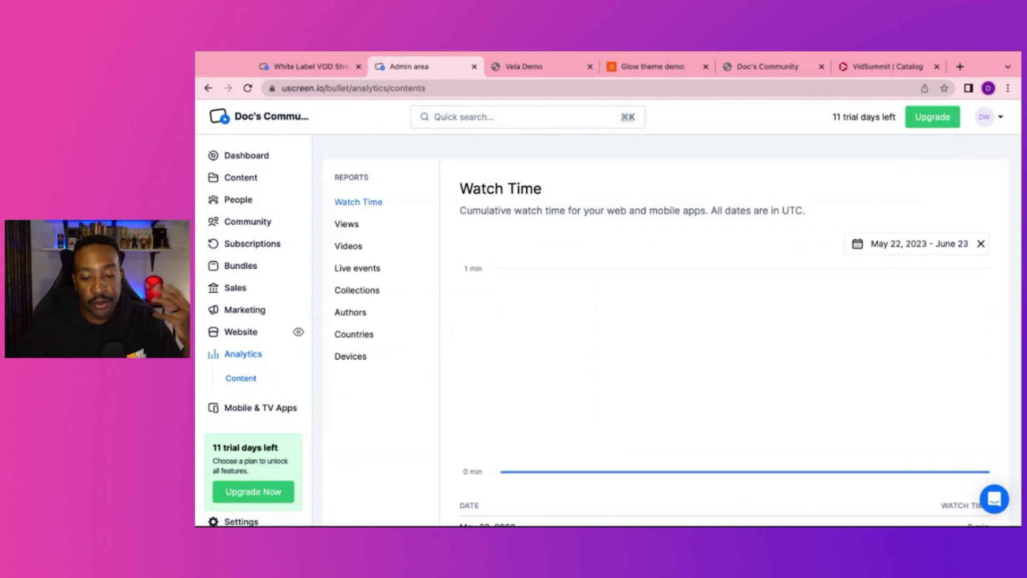
mouse_move(567, 411)
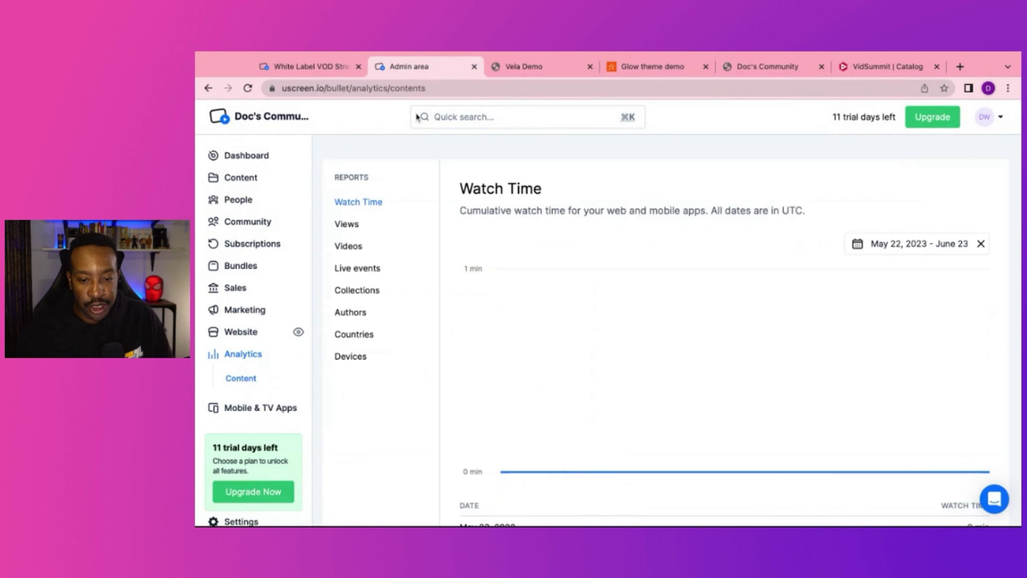
left_click(326, 68)
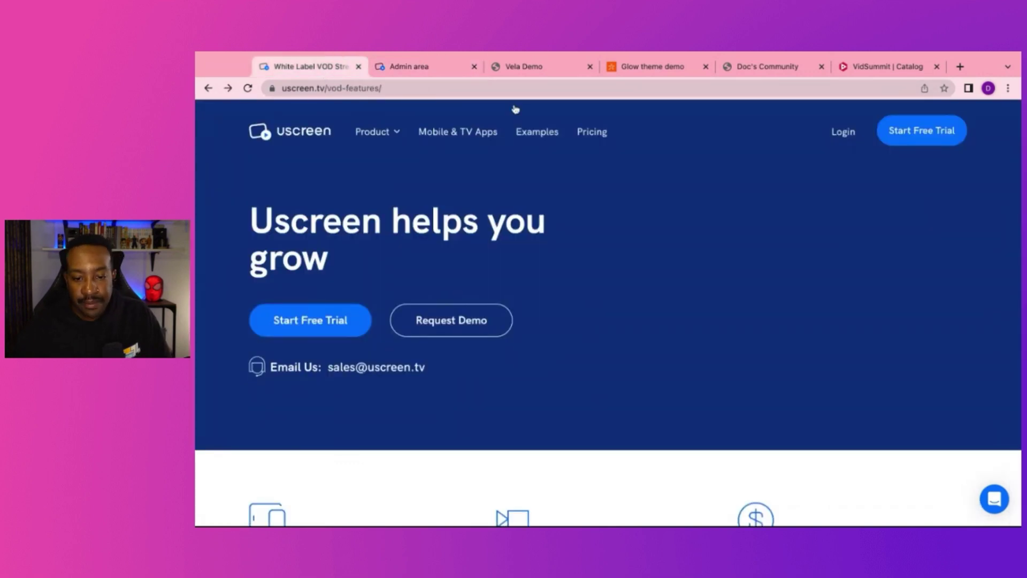
Step: Open uscreen.tv/pricing to see the Basic $79/mo, Growth $159/mo and Uscreen Plus plans
left_click(592, 135)
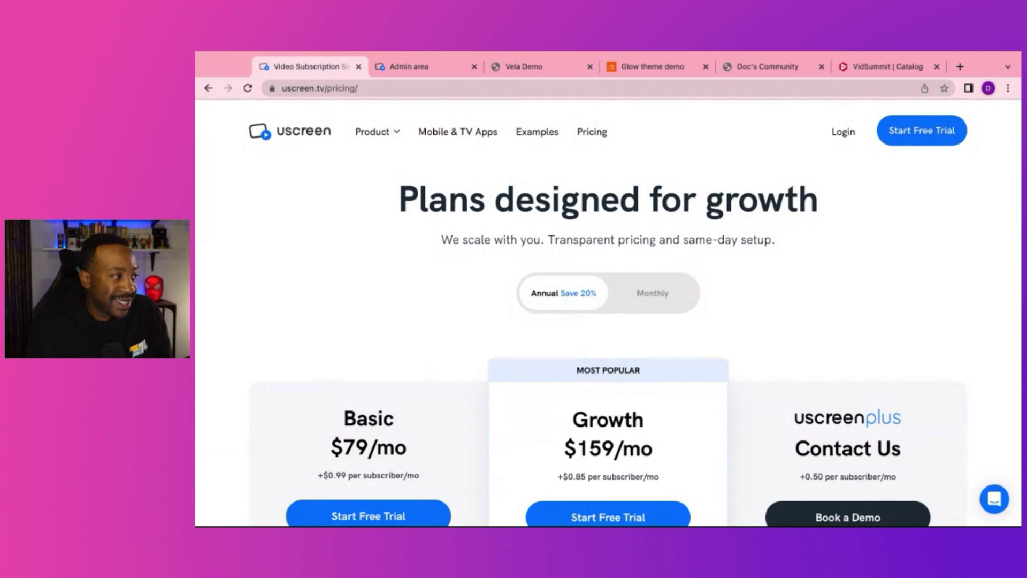
Step: Toggle billing between Monthly and Annual, ending on Monthly: Basic $99/mo, Growth $199/mo
scroll(310, 287, "down", 3)
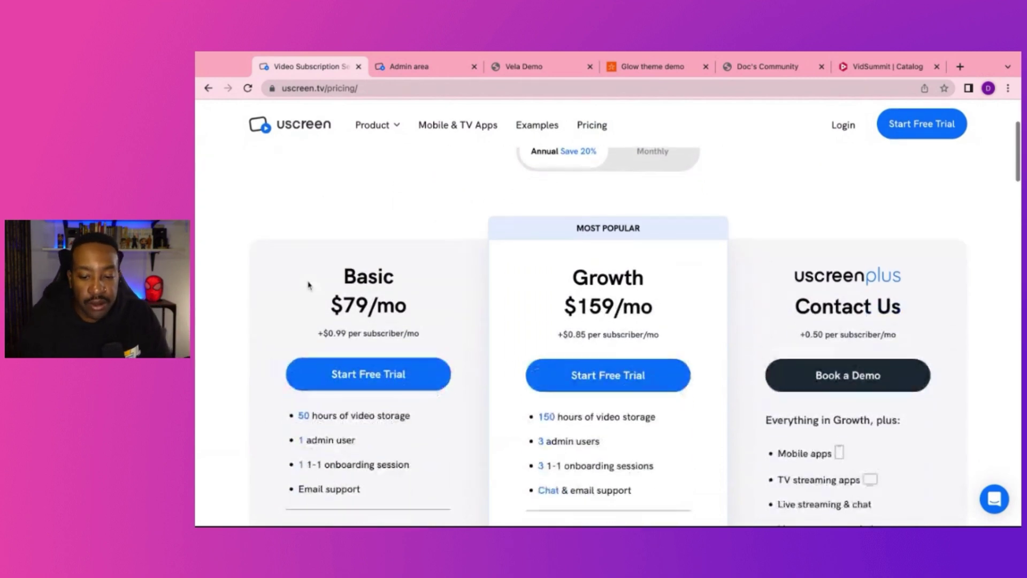
scroll(328, 257, "up", 3)
left_click(631, 298)
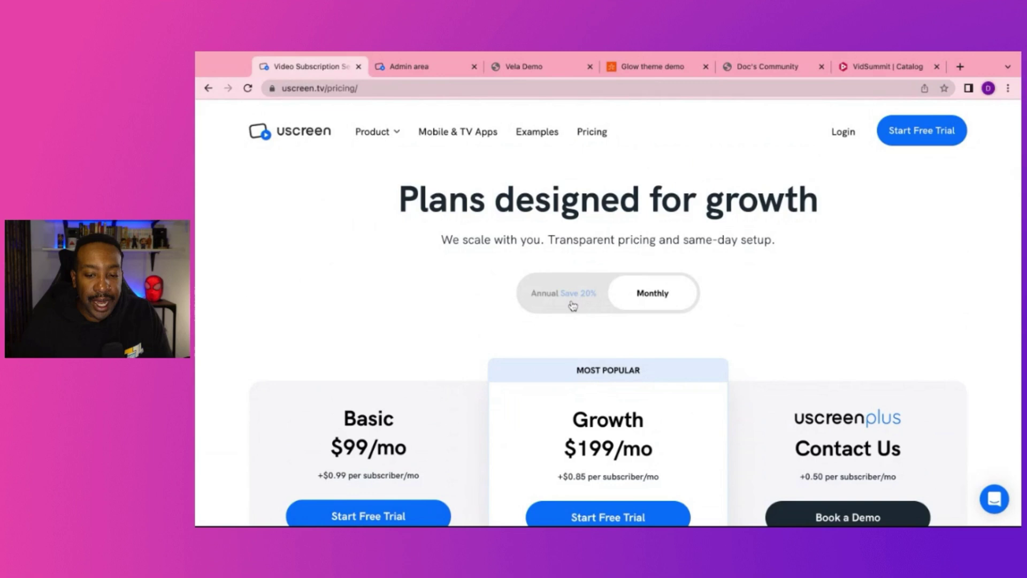
scroll(569, 303, "down", 3)
scroll(571, 291, "up", 2)
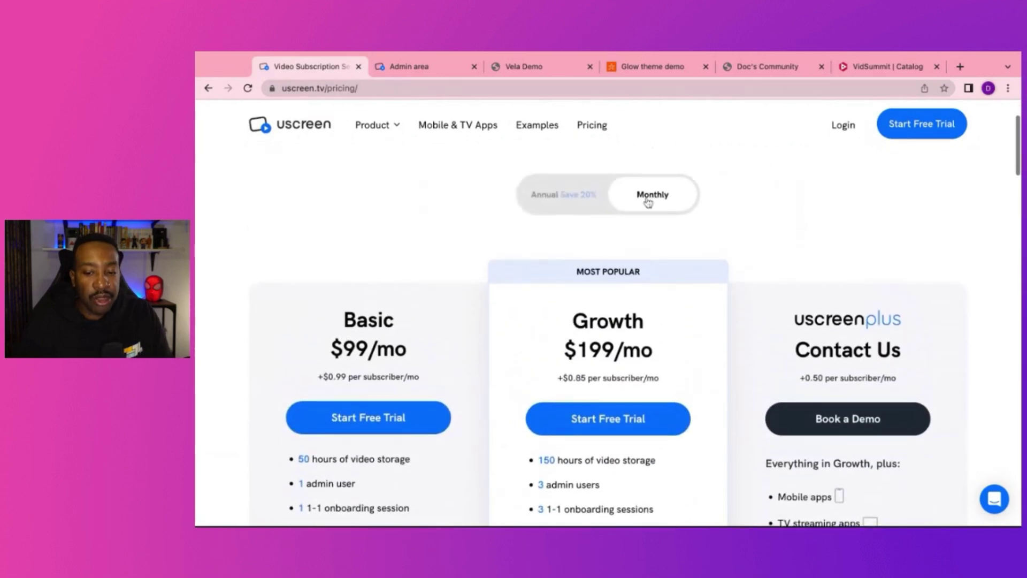
left_click(562, 196)
left_click(651, 196)
scroll(503, 257, "down", 1)
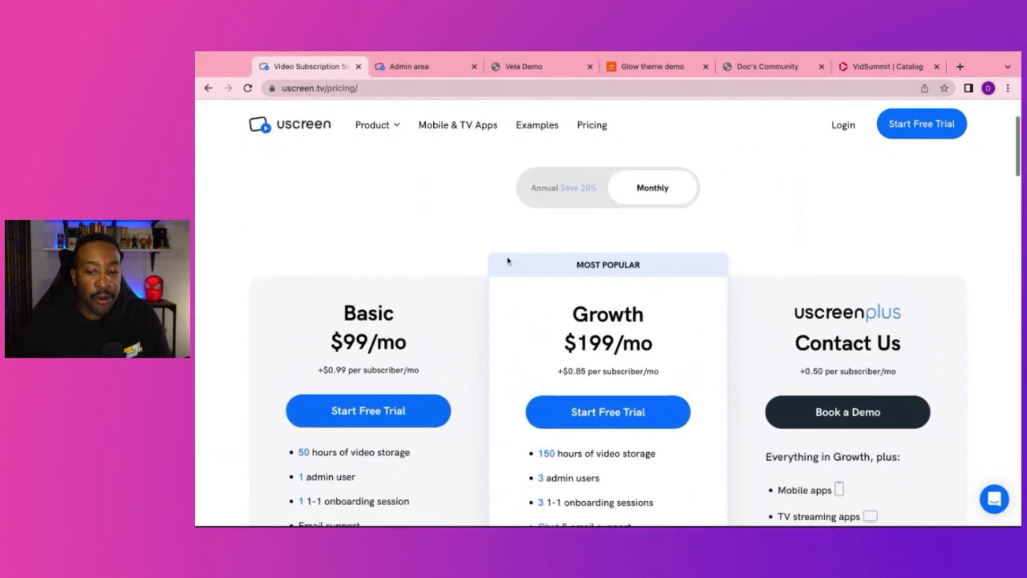
scroll(508, 260, "up", 1)
scroll(508, 260, "down", 1)
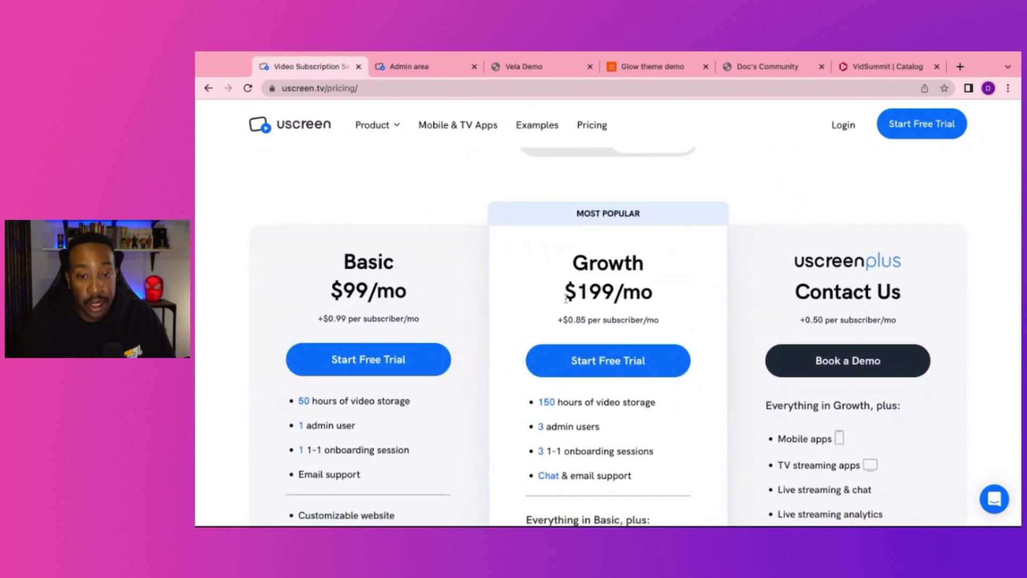
scroll(566, 298, "up", 1)
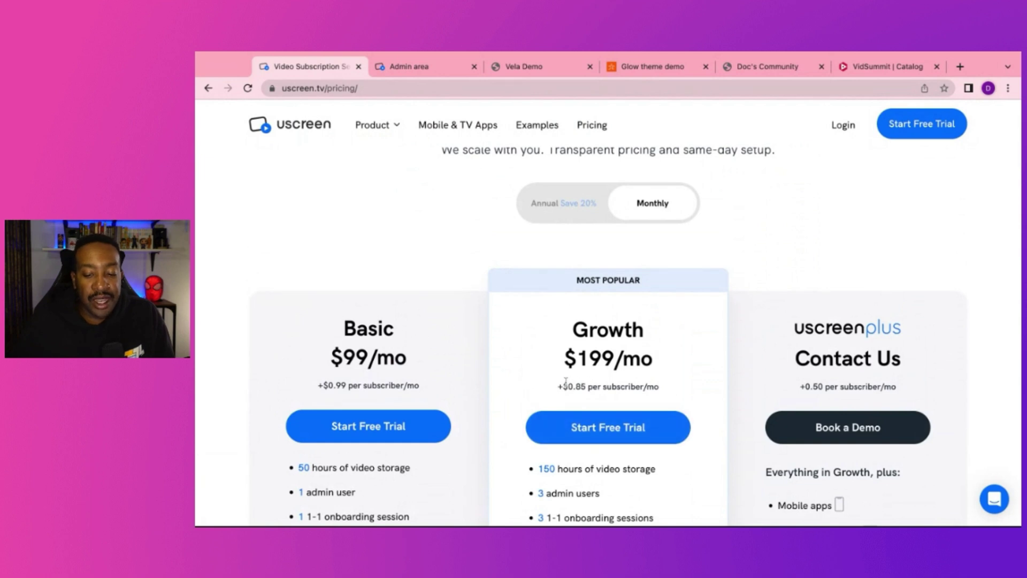
Step: Highlight the Growth plan's $0.85 per-subscriber fee and zoom the page in twice
left_click_drag(564, 385, 593, 386)
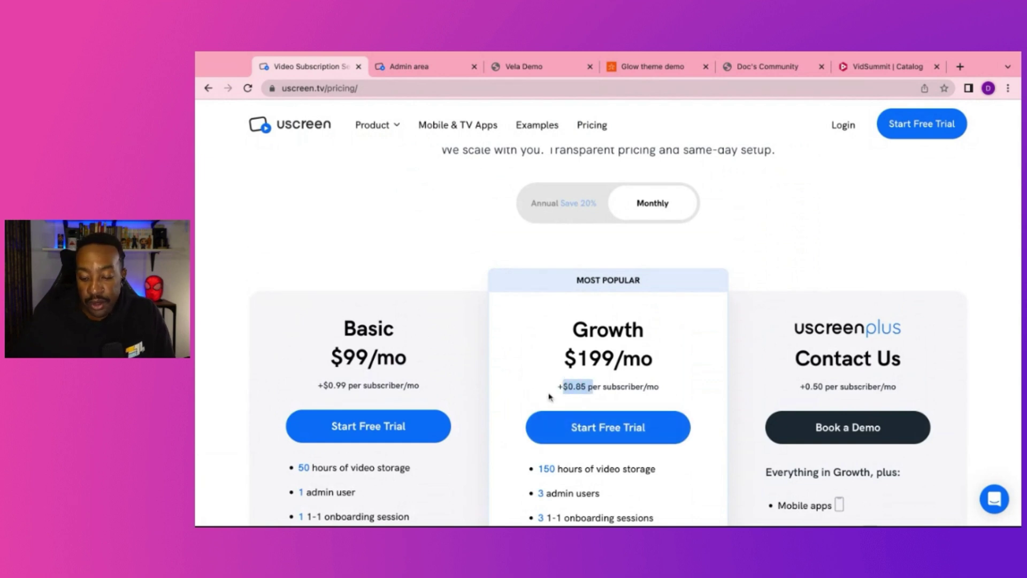
key("ctrl+plus")
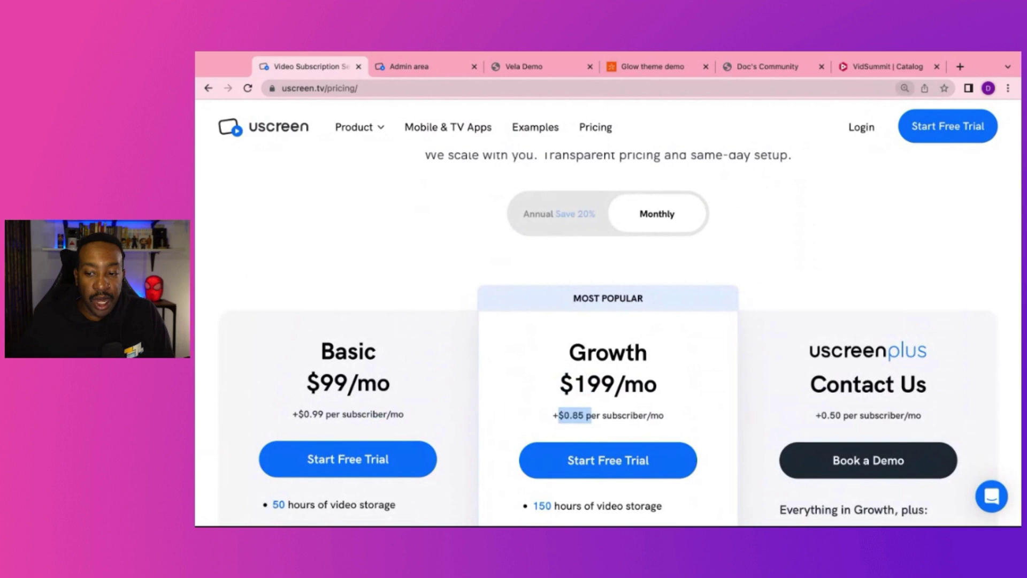
key("ctrl+plus")
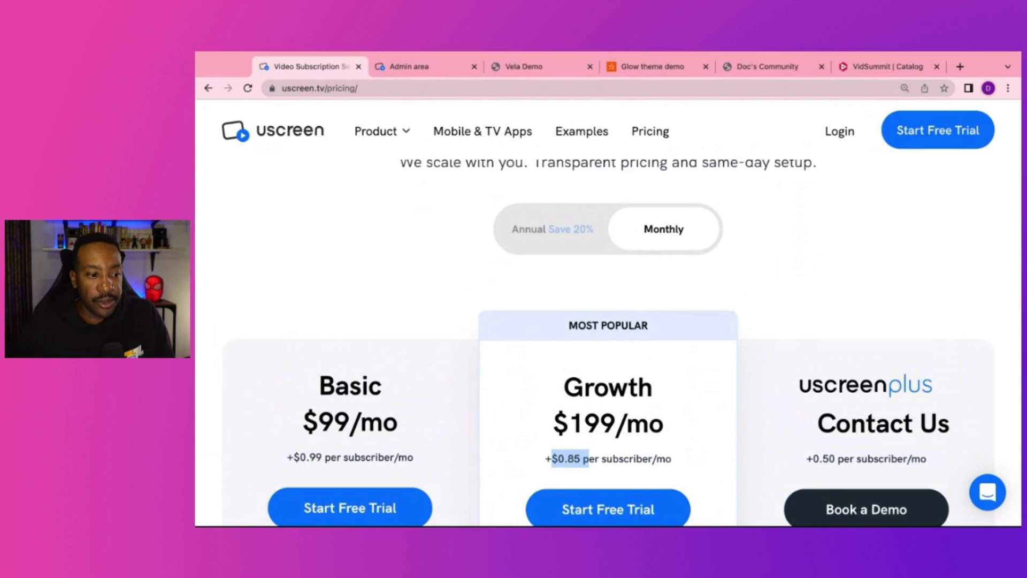
left_click(453, 288)
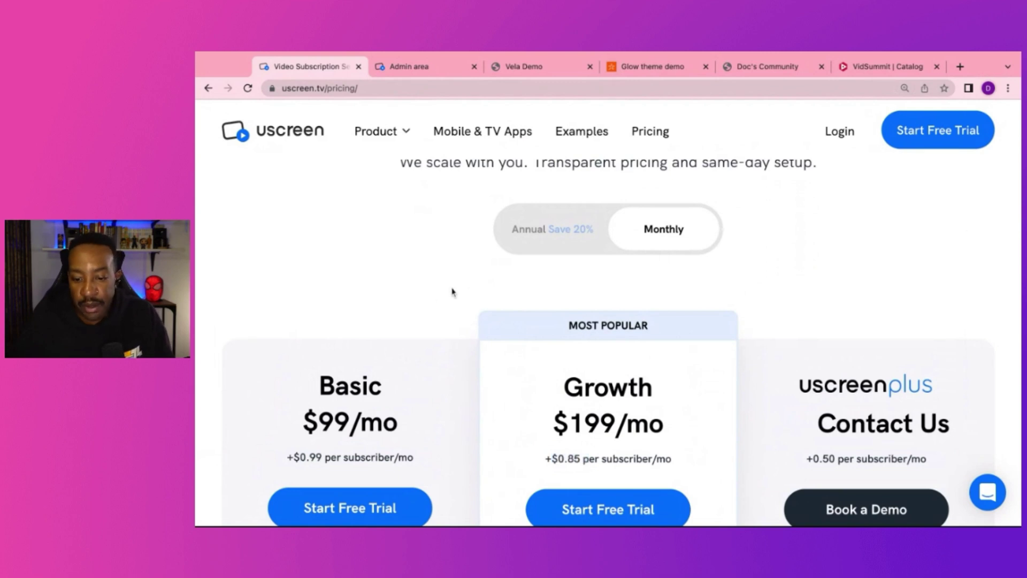
Step: Switch back to annual billing: Basic $79/mo with 50 hours, Growth $159/mo with 150 hours
left_click(552, 238)
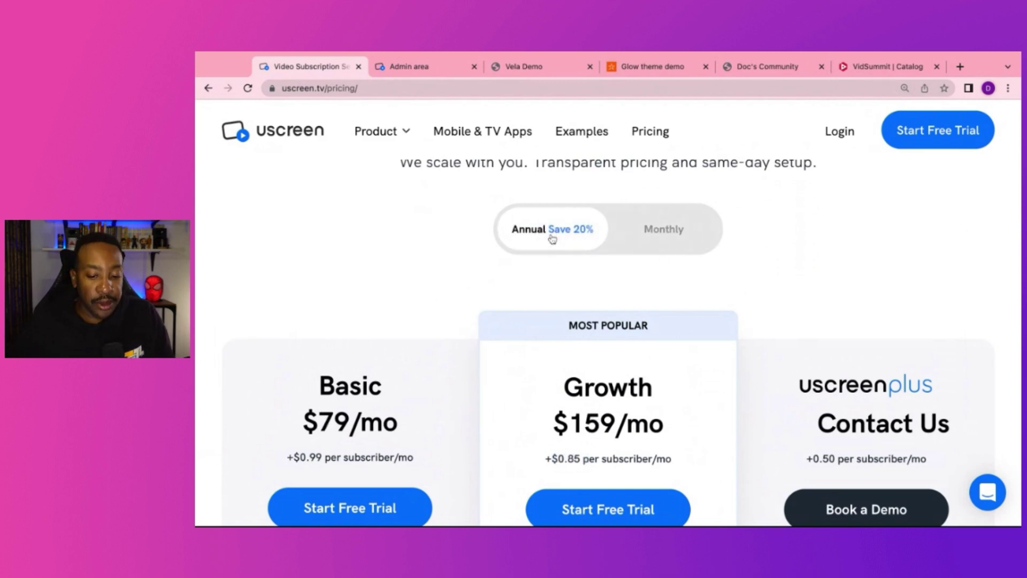
scroll(460, 335, "down", 2)
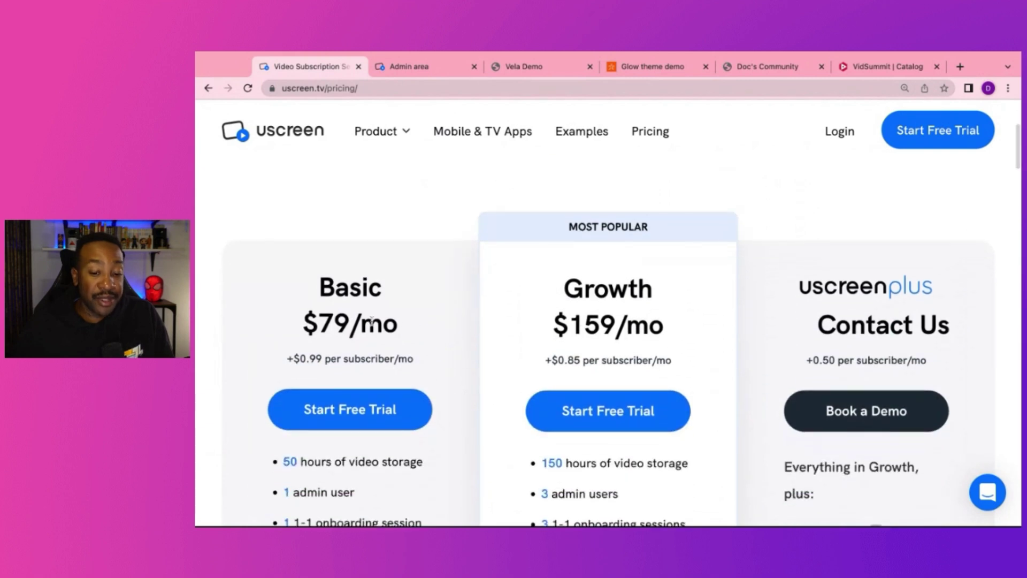
scroll(564, 310, "down", 1)
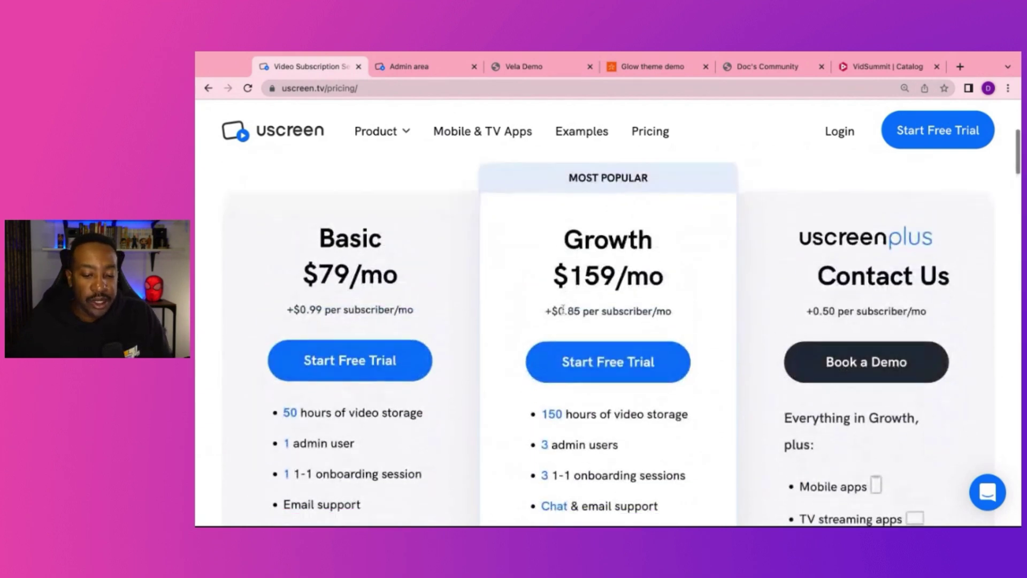
scroll(563, 309, "down", 1)
scroll(334, 287, "up", 1)
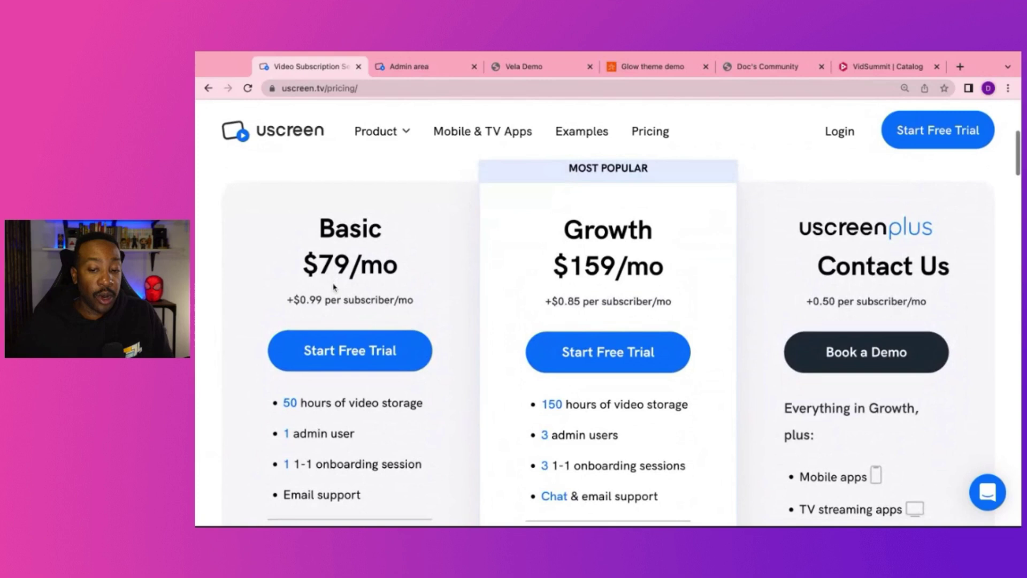
scroll(248, 294, "up", 1)
scroll(246, 305, "down", 1)
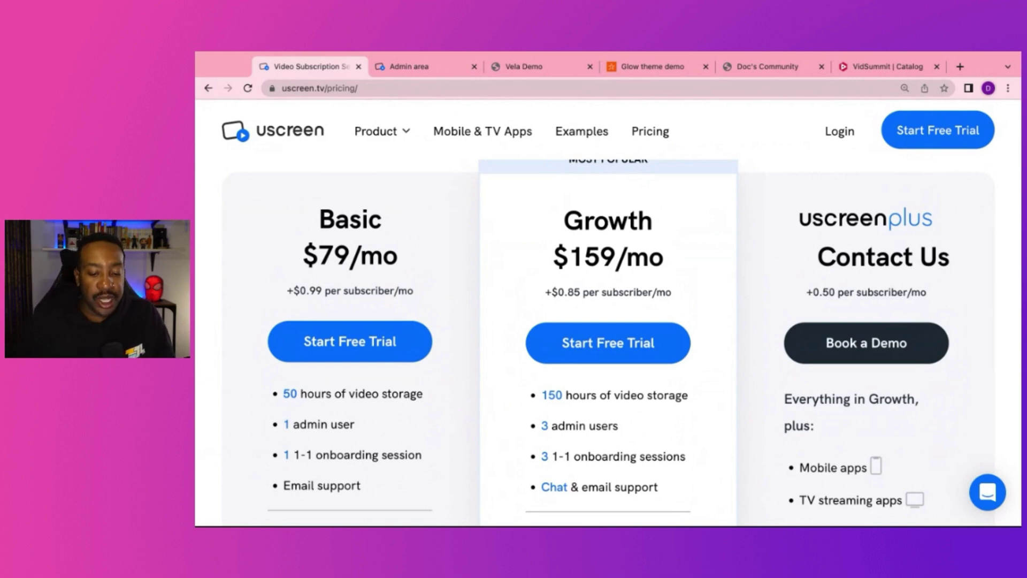
scroll(608, 321, "down", 2)
scroll(608, 321, "up", 2)
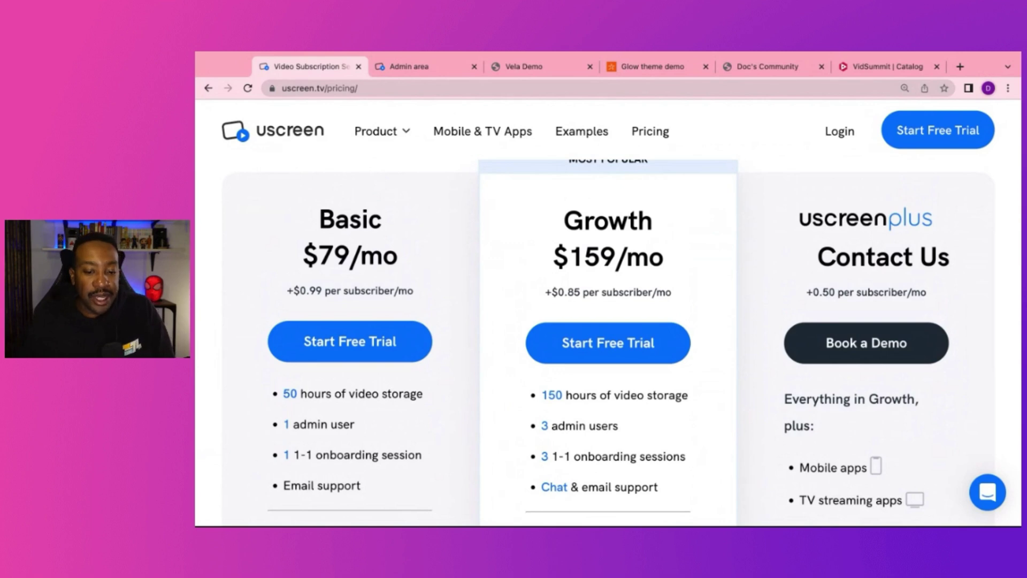
scroll(600, 332, "down", 5)
scroll(599, 331, "up", 2)
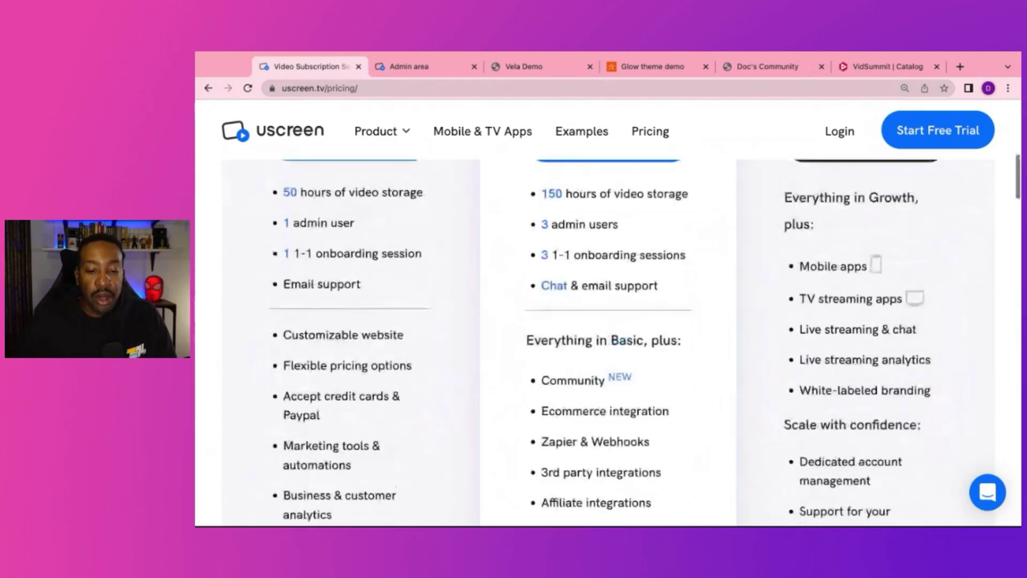
scroll(599, 332, "up", 4)
scroll(599, 331, "down", 7)
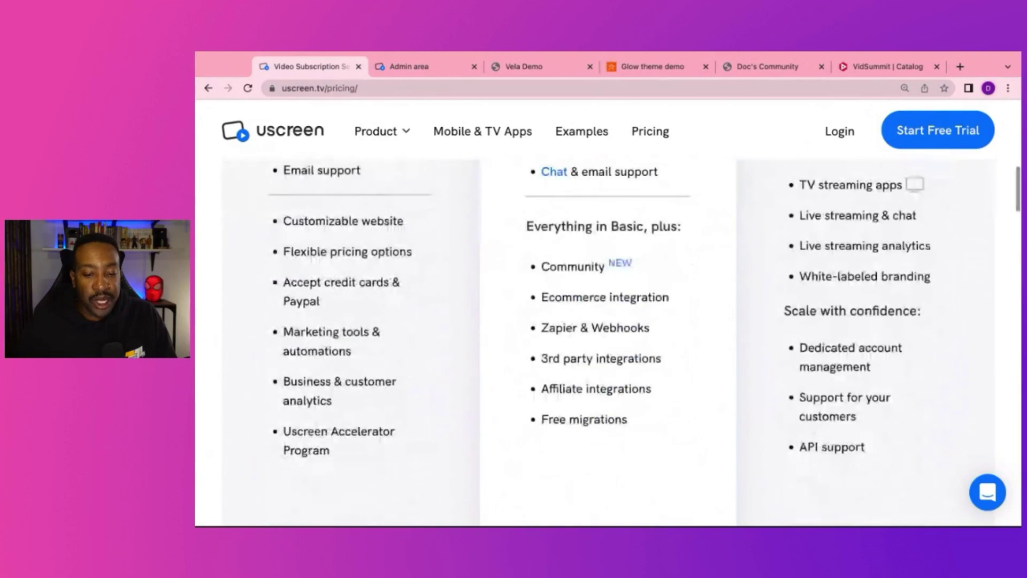
left_click_drag(377, 221, 407, 224)
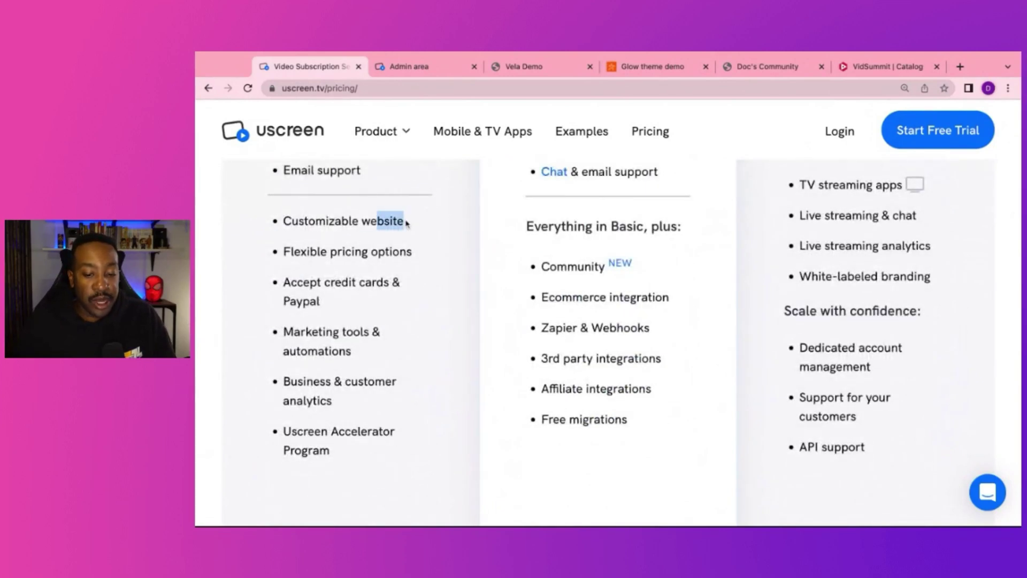
triple_click(405, 223)
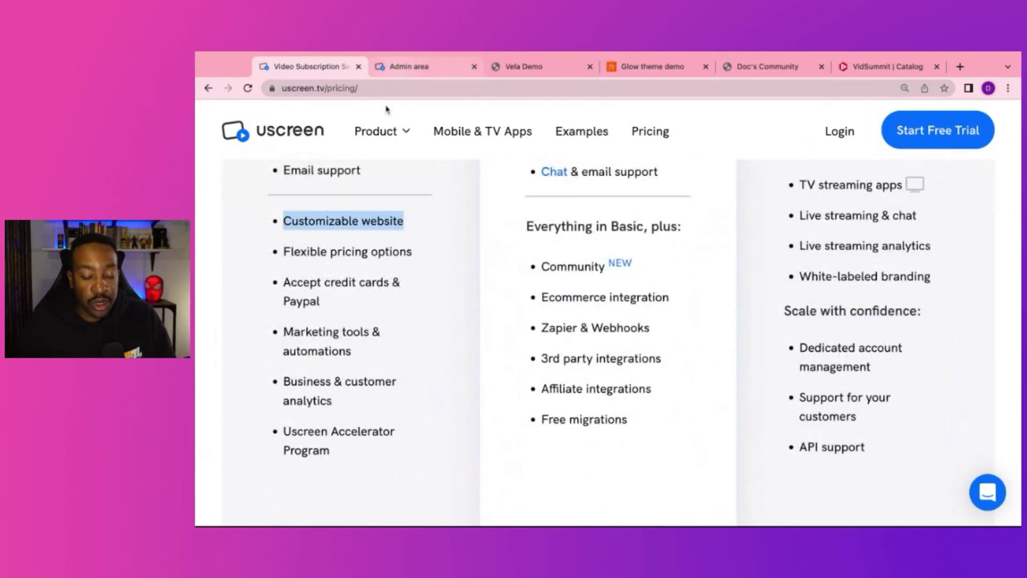
left_click(403, 263)
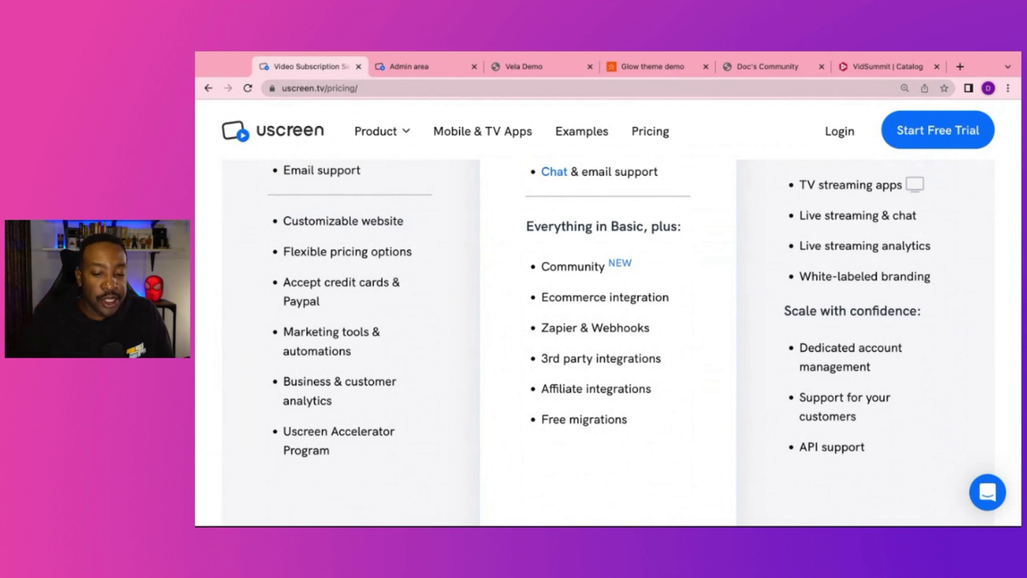
left_click(407, 69)
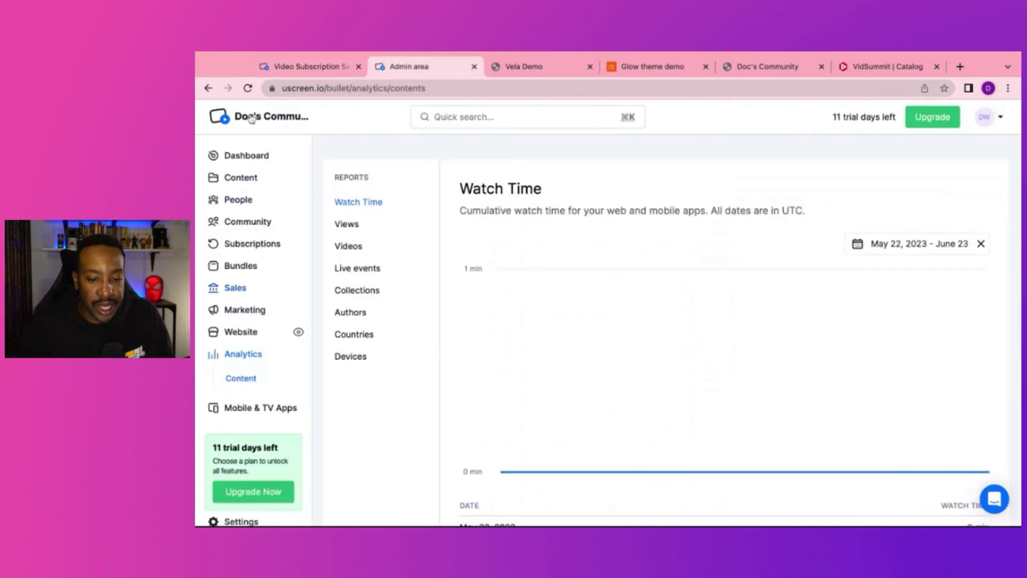
left_click(291, 67)
triple_click(344, 452)
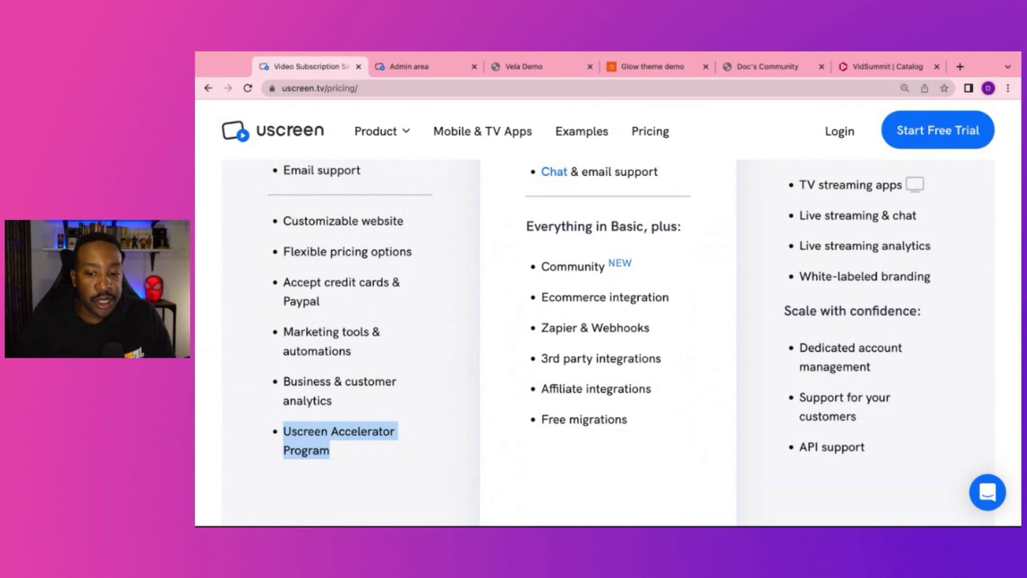
left_click(457, 427)
scroll(458, 426, "up", 3)
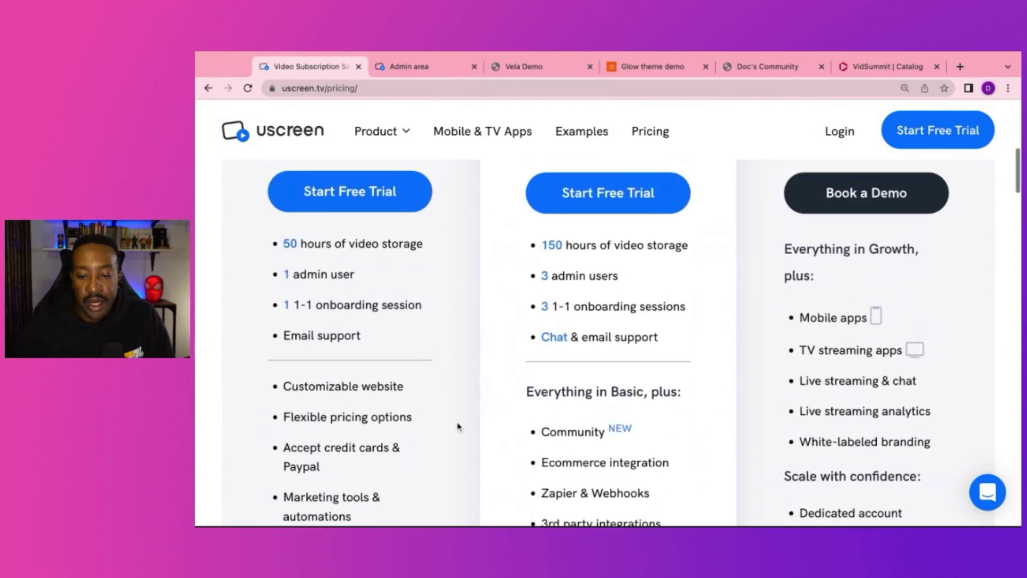
scroll(457, 426, "up", 3)
scroll(458, 427, "down", 5)
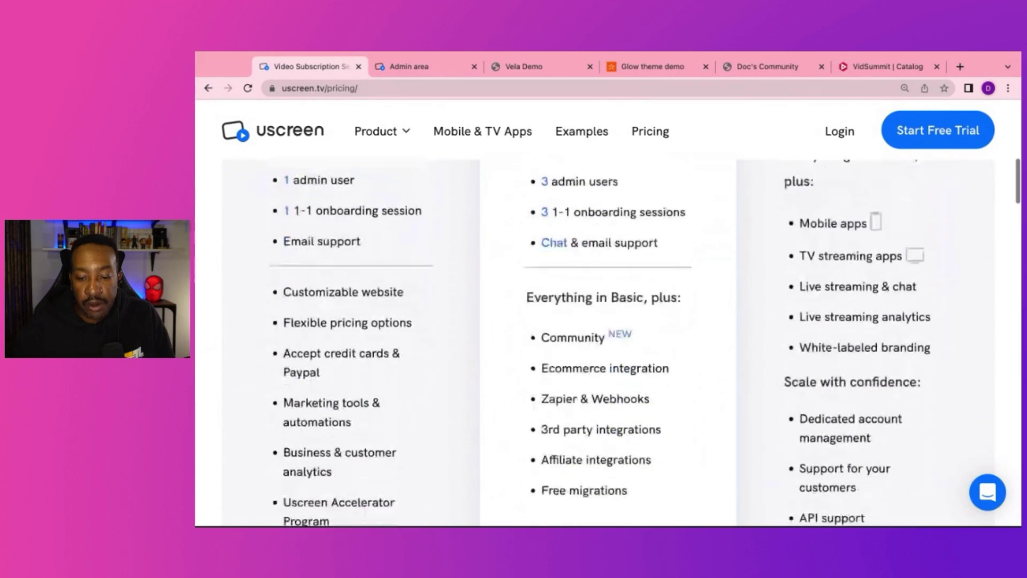
scroll(591, 324, "down", 1)
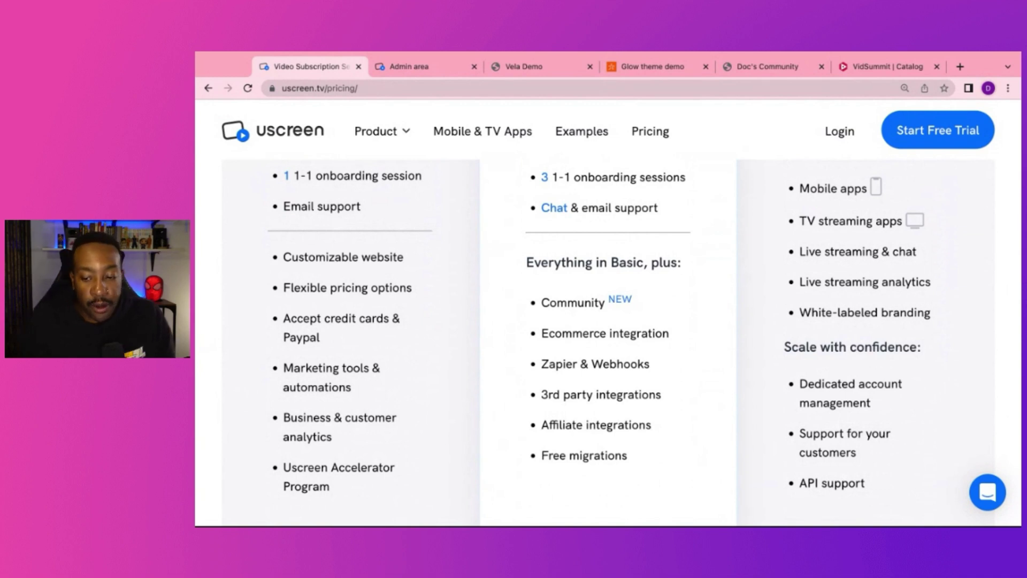
scroll(607, 342, "up", 5)
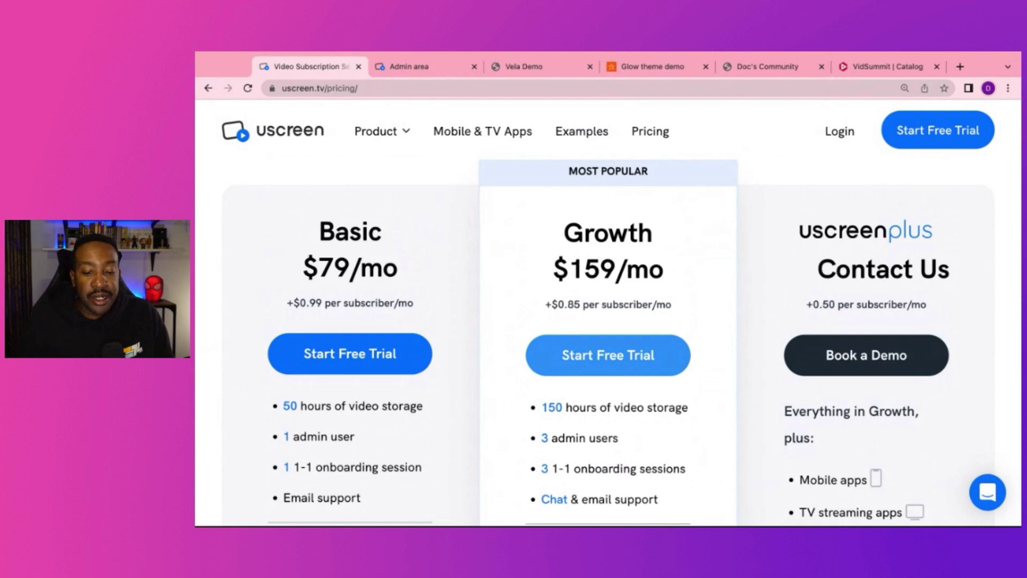
scroll(608, 342, "down", 1)
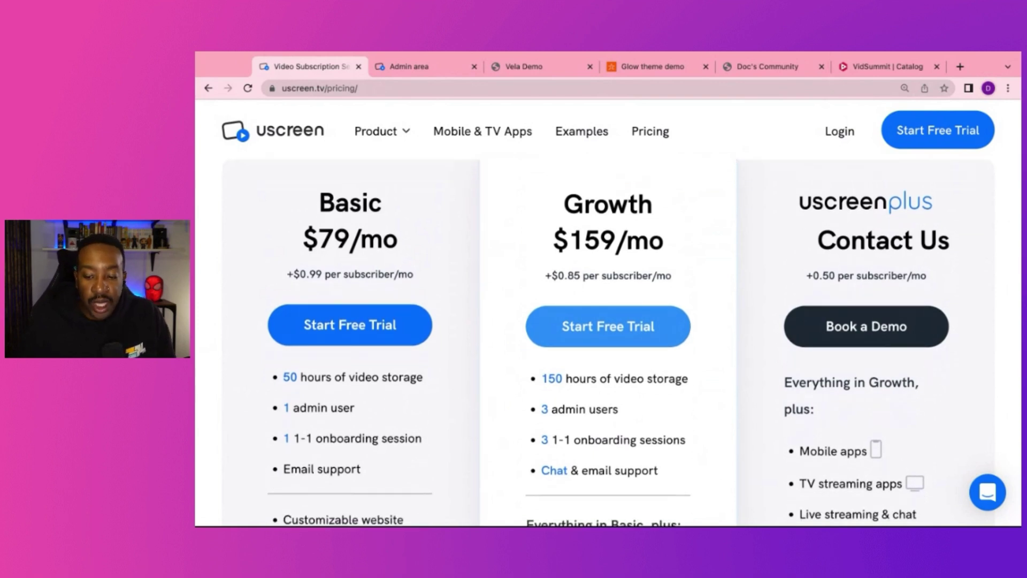
scroll(737, 383, "down", 3)
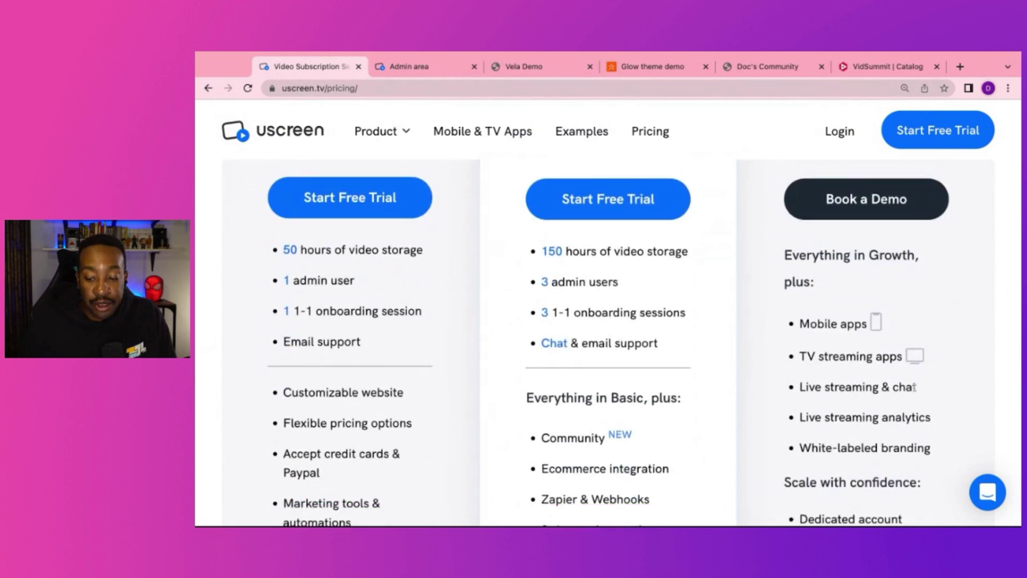
left_click_drag(926, 416, 814, 416)
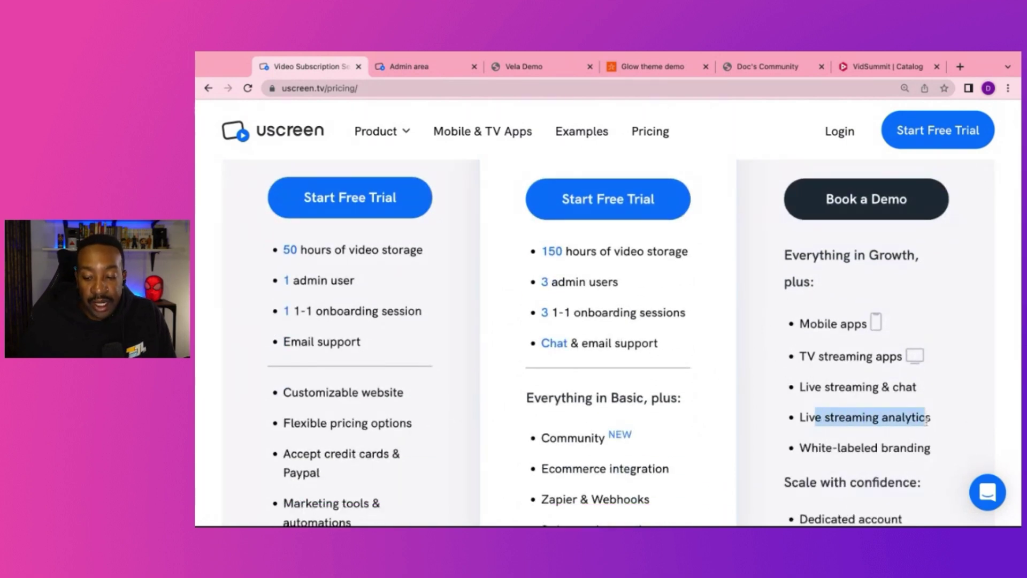
left_click(929, 431)
scroll(929, 435, "up", 6)
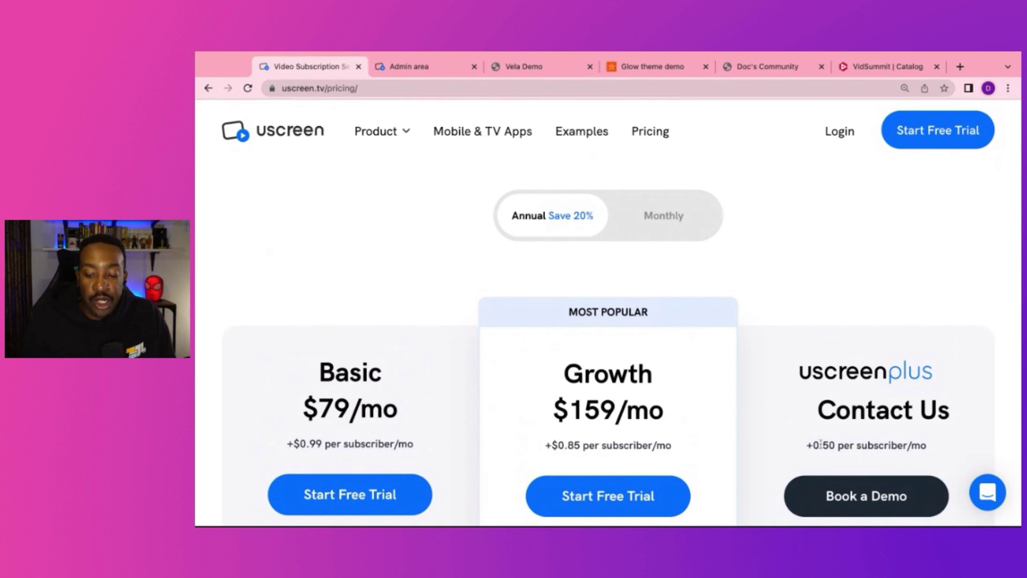
left_click_drag(820, 444, 861, 445)
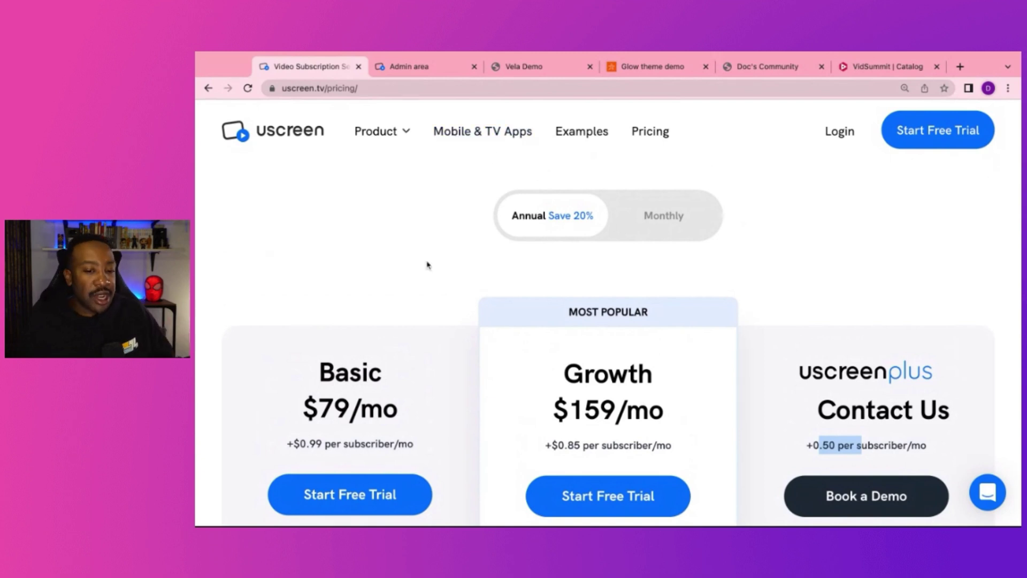
left_click(408, 292)
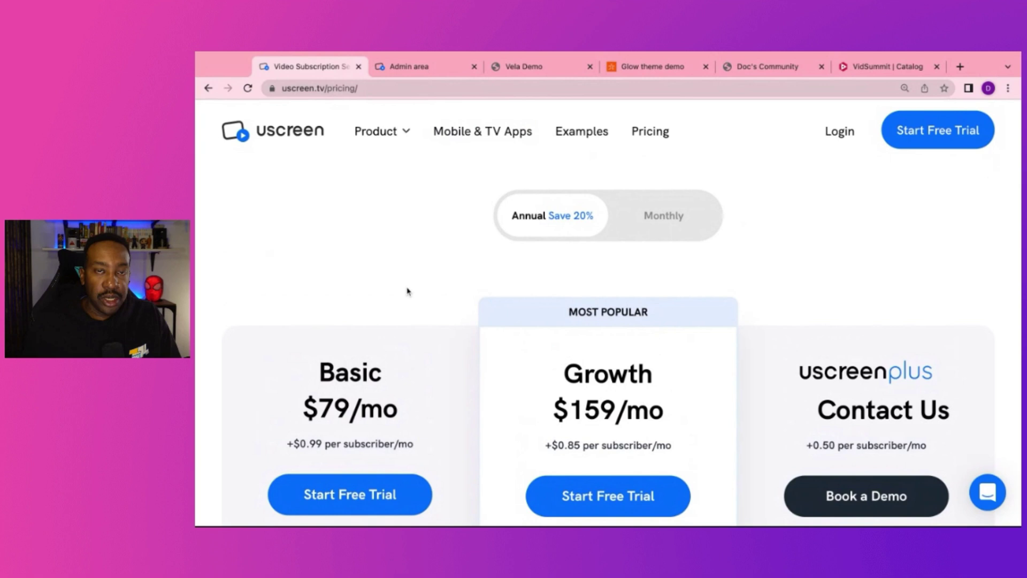
scroll(408, 291, "down", 3)
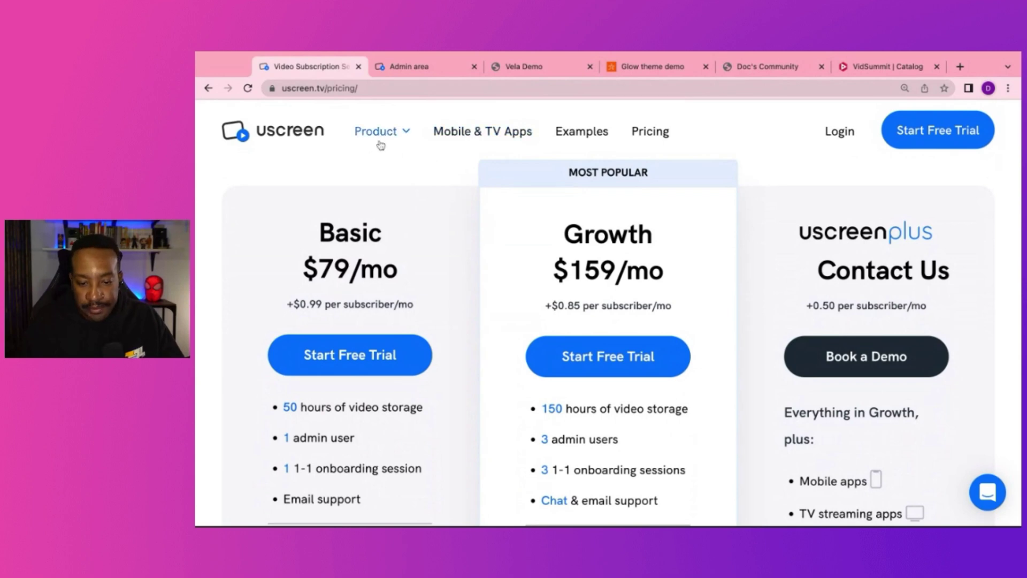
Step: Go to Product's Marketing and Analytics page, 'The Ultimate Marketing Toolset'
mouse_move(381, 142)
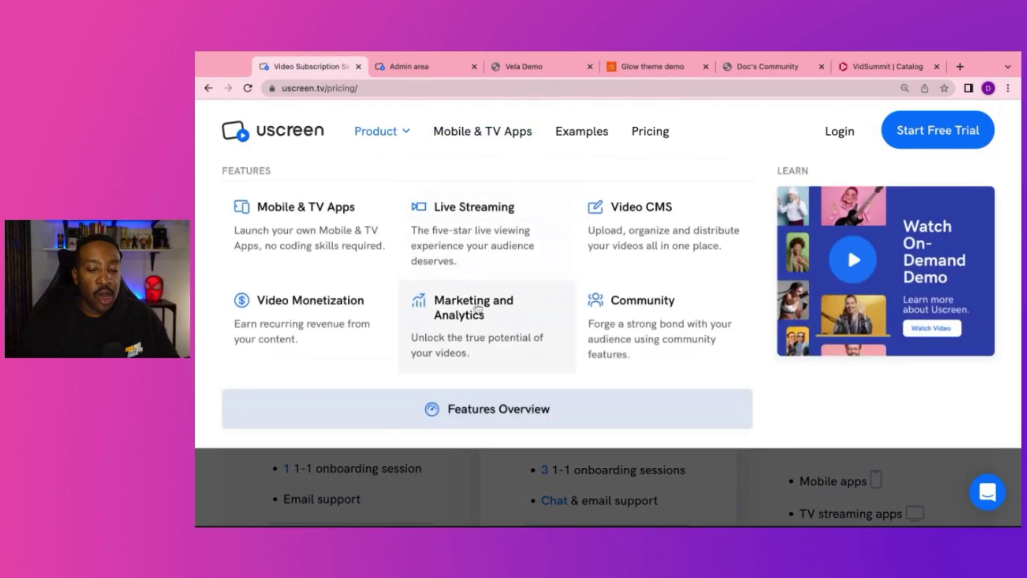
left_click(477, 309)
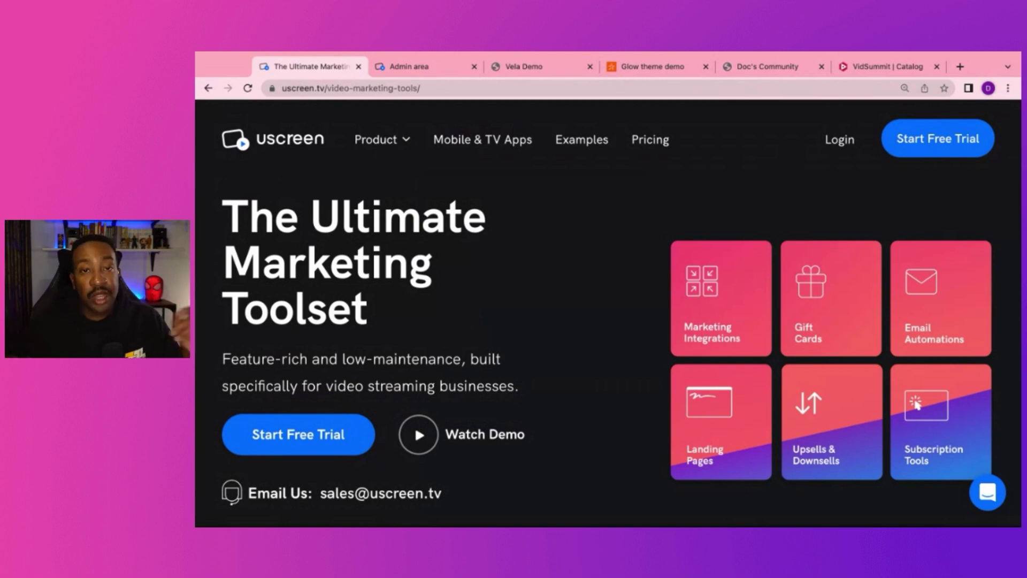
scroll(608, 302, "down", 2)
scroll(608, 302, "up", 2)
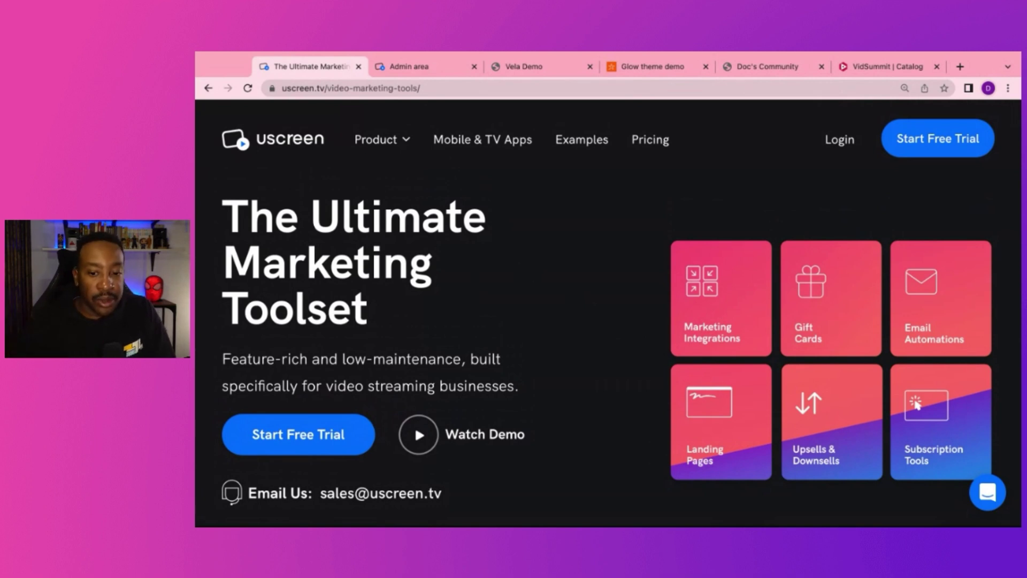
Step: Open the admin Marketing page and browse its Generate Leads, Nurture Audience and Win-back tools
left_click(435, 73)
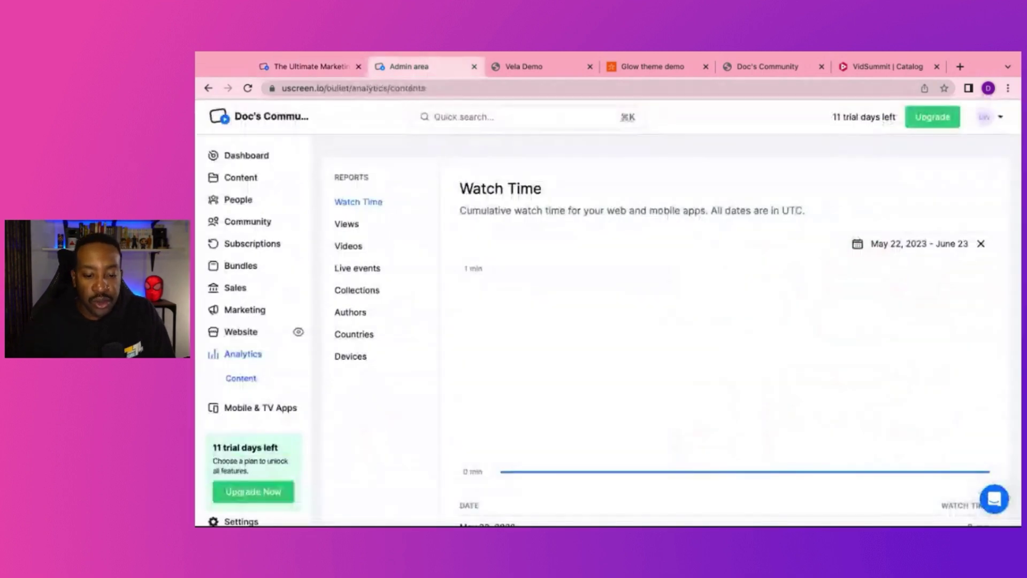
left_click(242, 315)
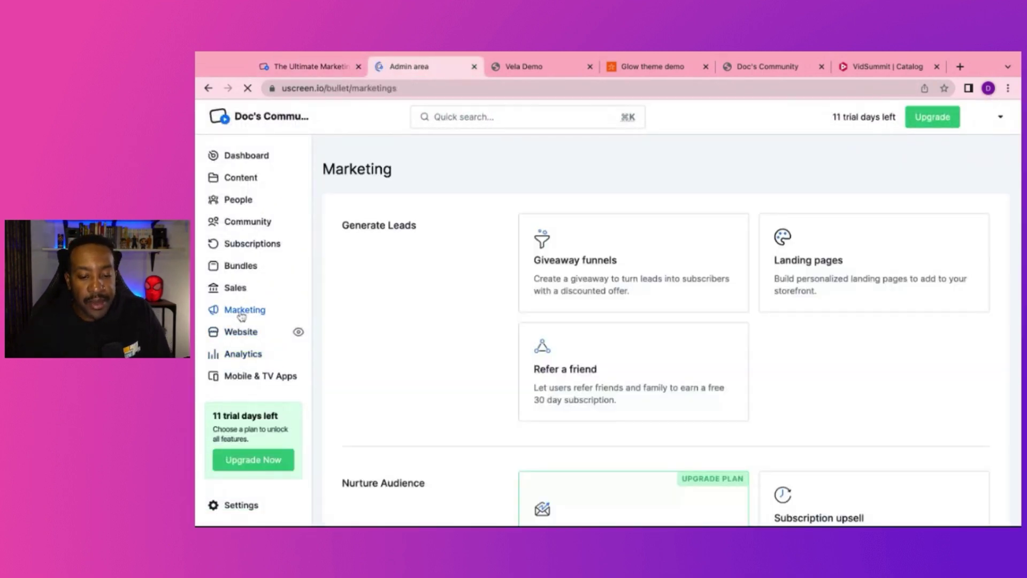
scroll(438, 316, "down", 9)
scroll(443, 319, "up", 8)
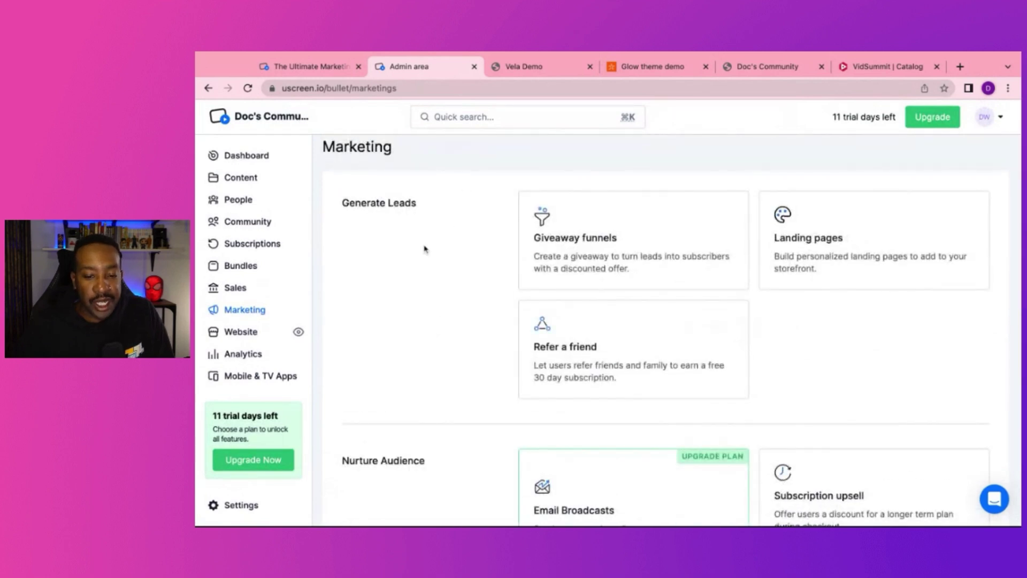
scroll(424, 248, "down", 5)
scroll(420, 218, "down", 3)
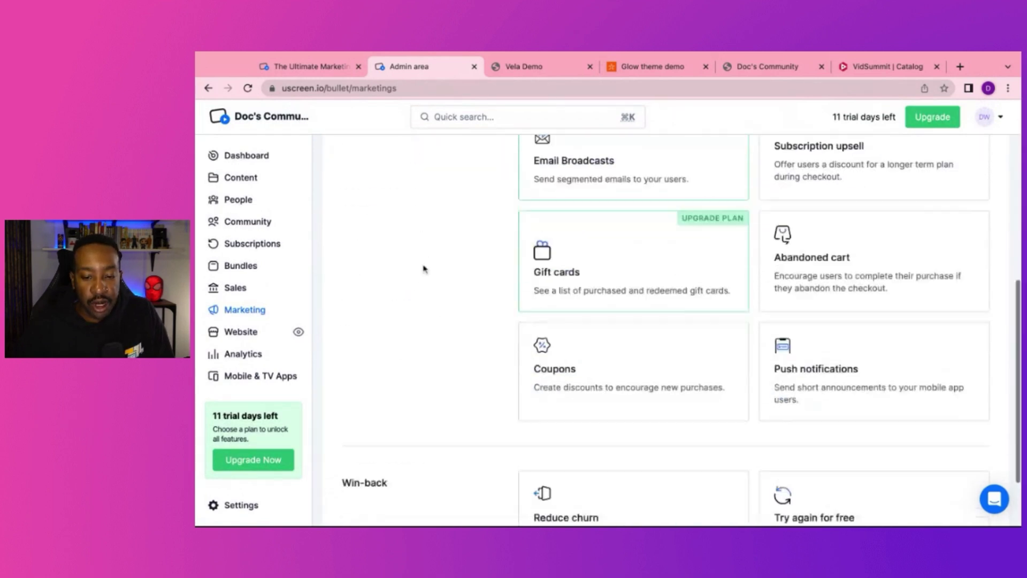
scroll(406, 379, "up", 8)
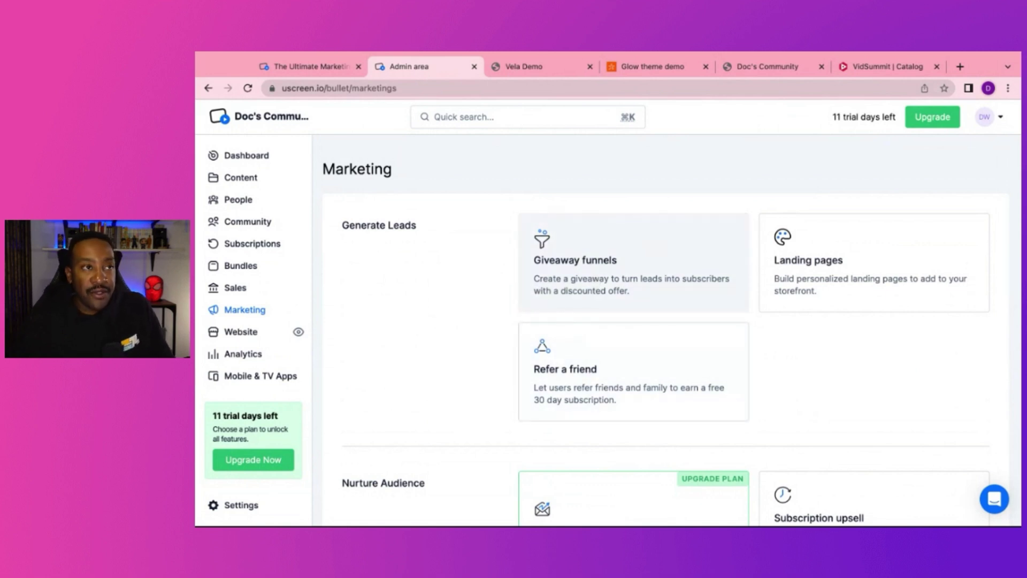
left_click(615, 267)
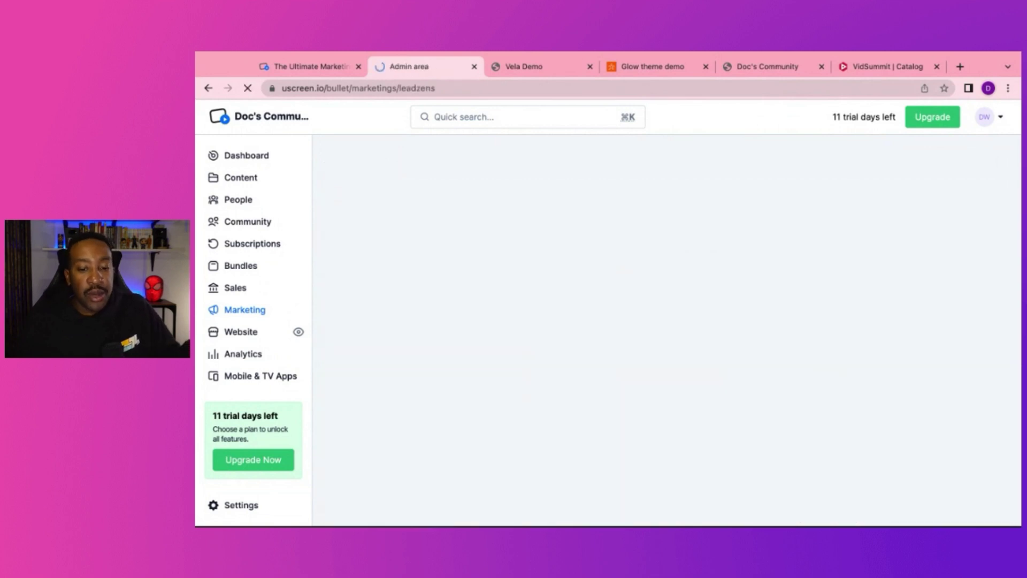
left_click(208, 87)
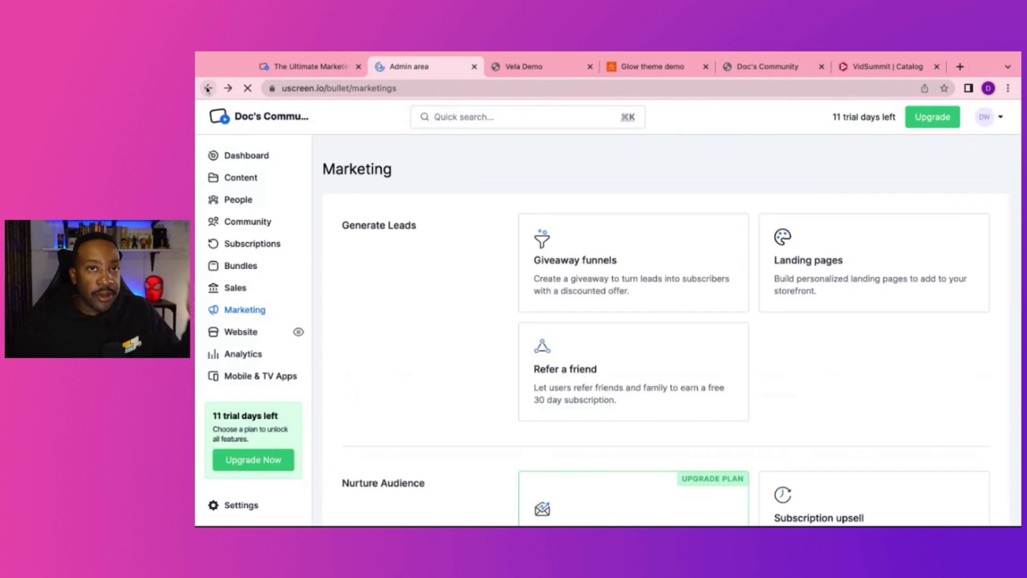
scroll(451, 312, "down", 5)
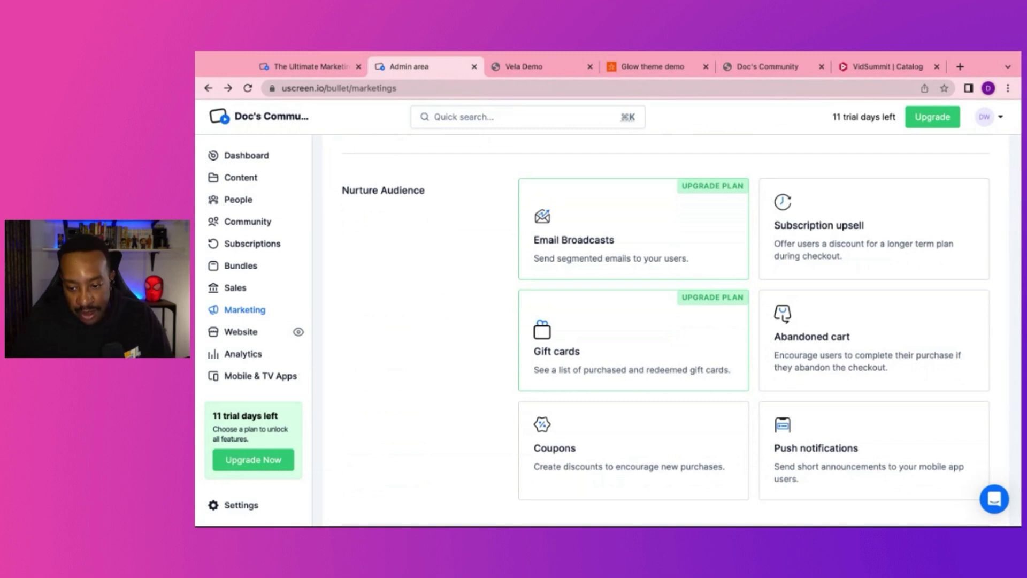
Step: Open Subscription upsell, preview a new automation's Trigger Plan list, and leave it unsaved
left_click(850, 224)
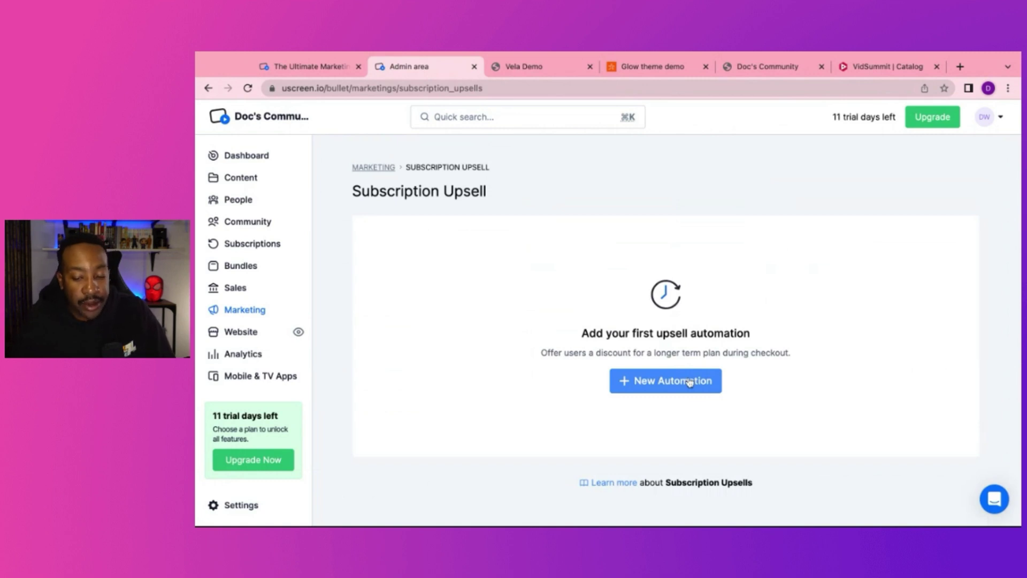
left_click(689, 381)
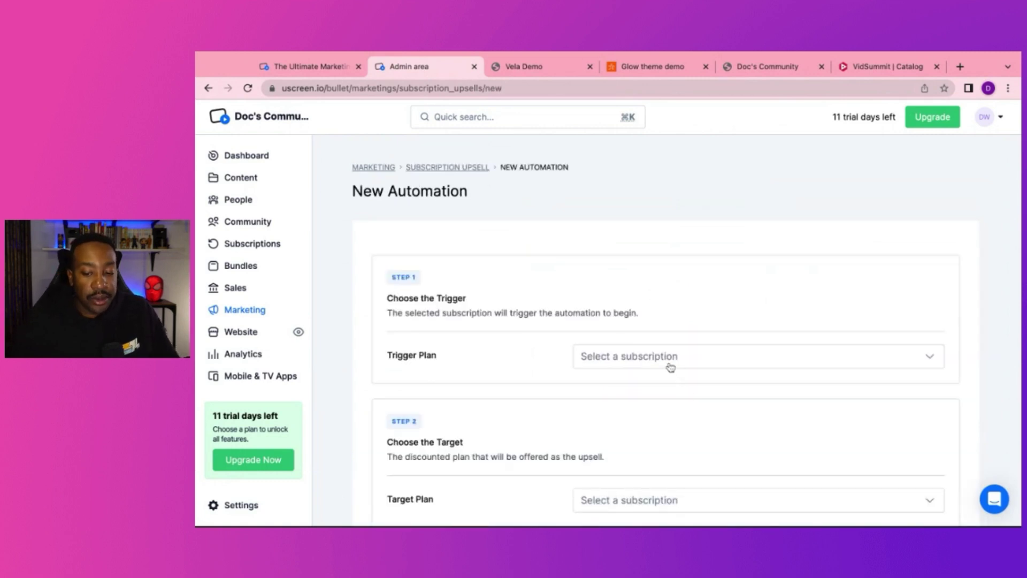
left_click(670, 367)
left_click(515, 360)
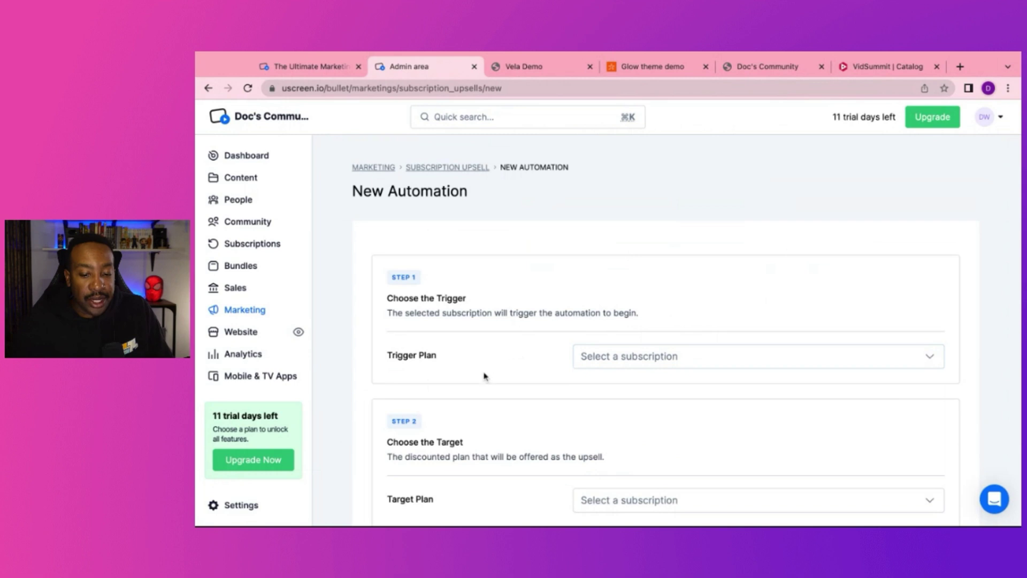
scroll(484, 376, "down", 3)
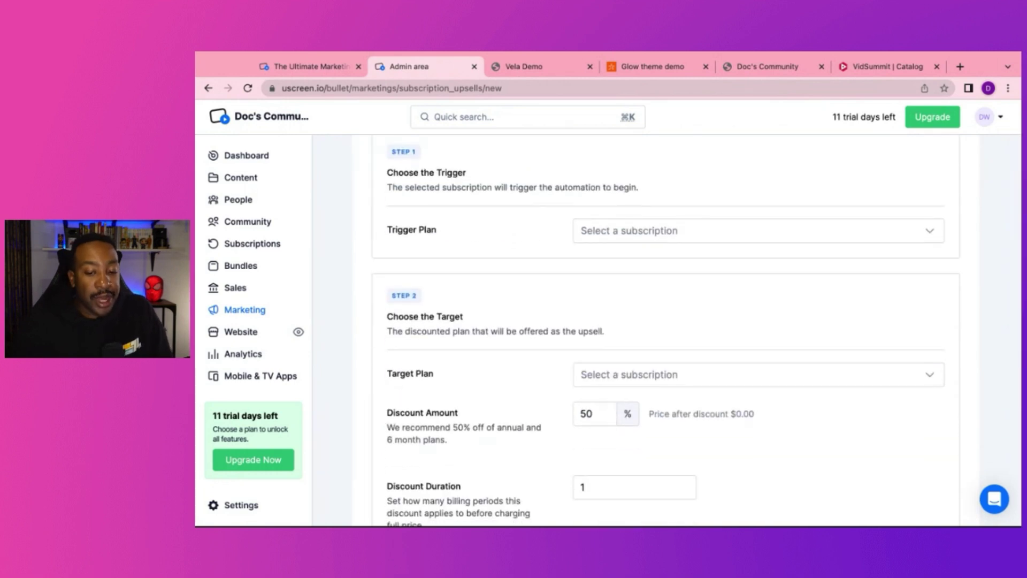
left_click(209, 88)
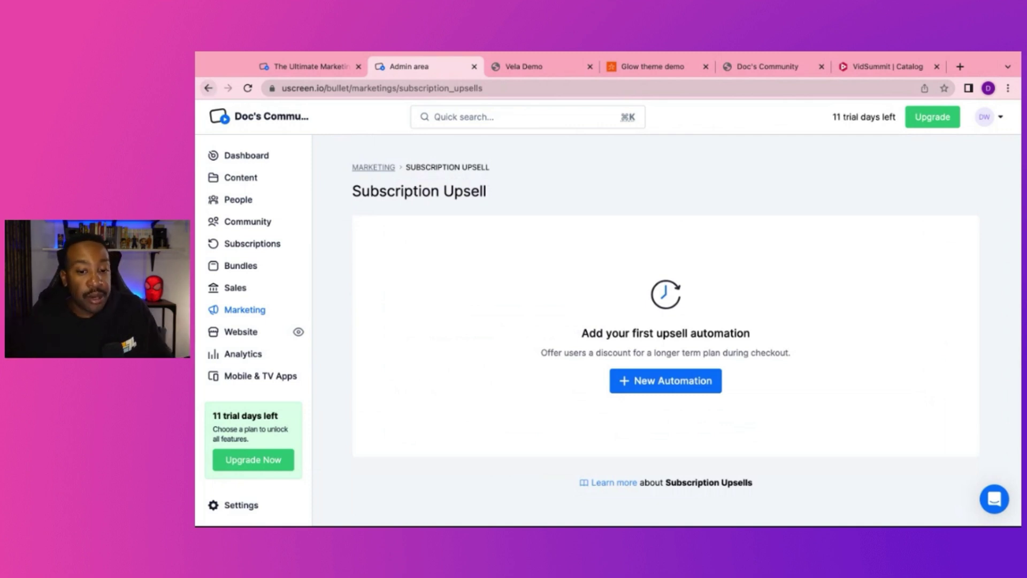
Step: Return to the Marketing overview, view the Abandoned cart tool, then go back
left_click(233, 312)
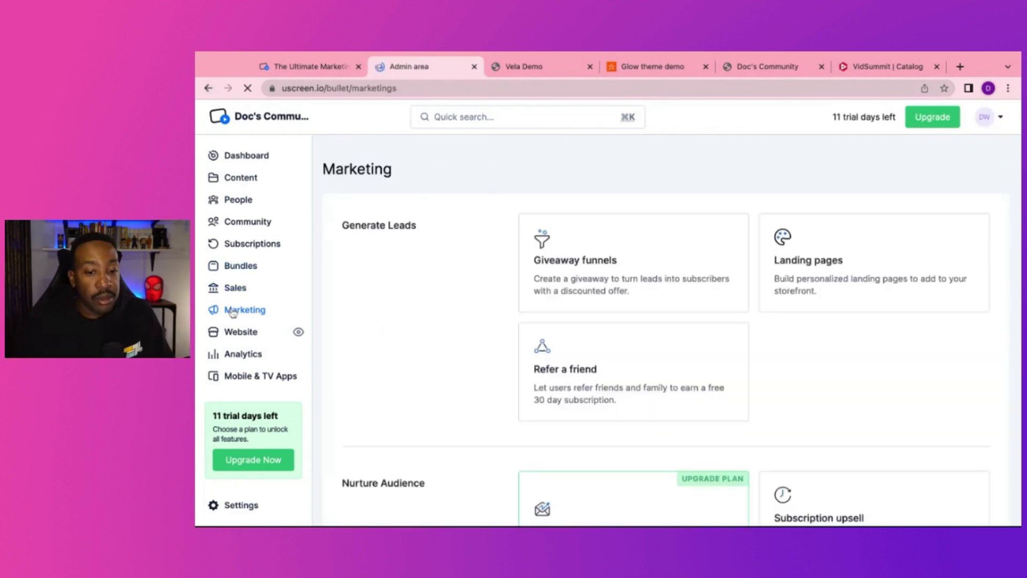
scroll(517, 450, "down", 7)
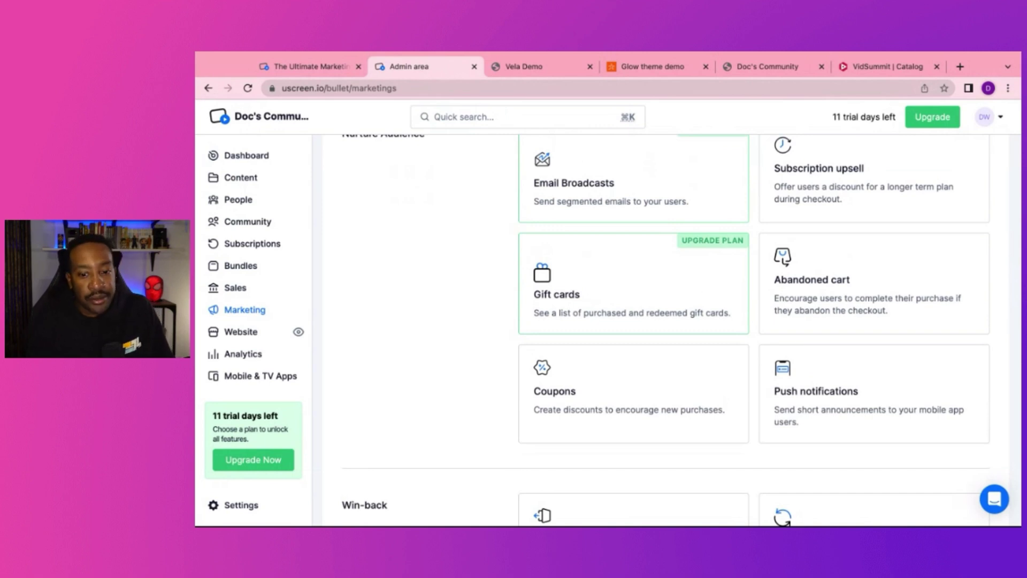
scroll(680, 321, "up", 3)
scroll(680, 321, "down", 2)
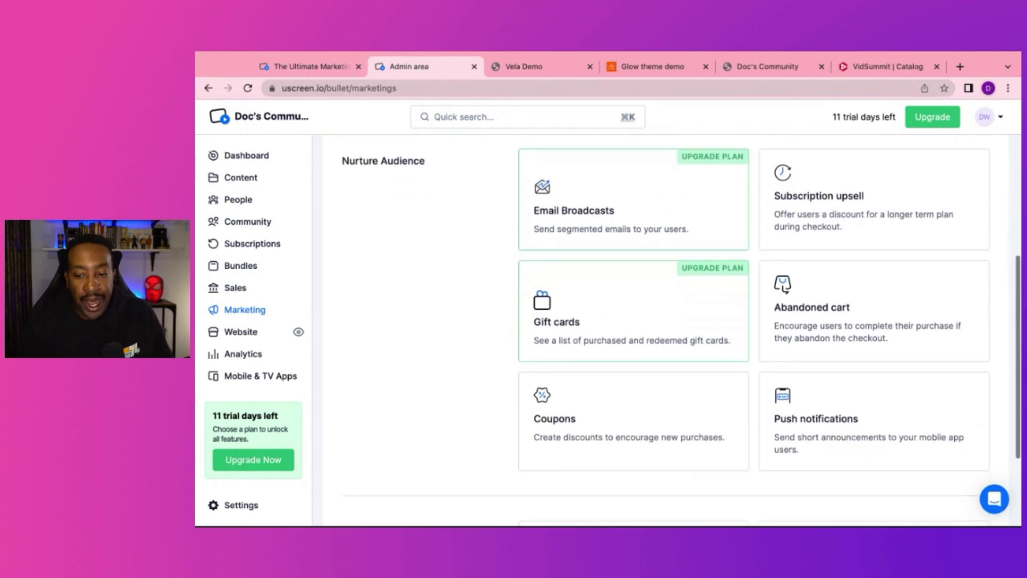
left_click(803, 302)
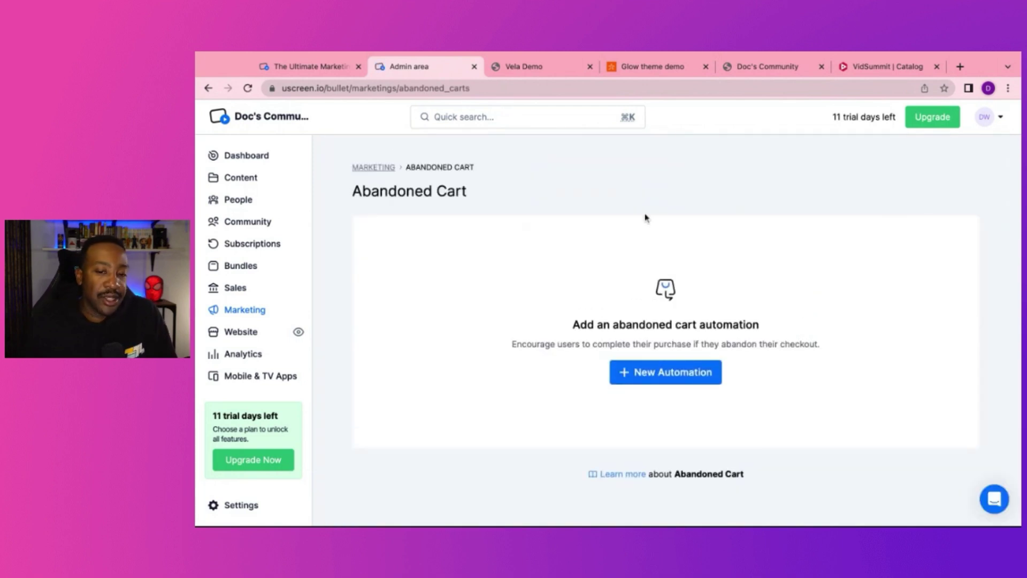
left_click(208, 88)
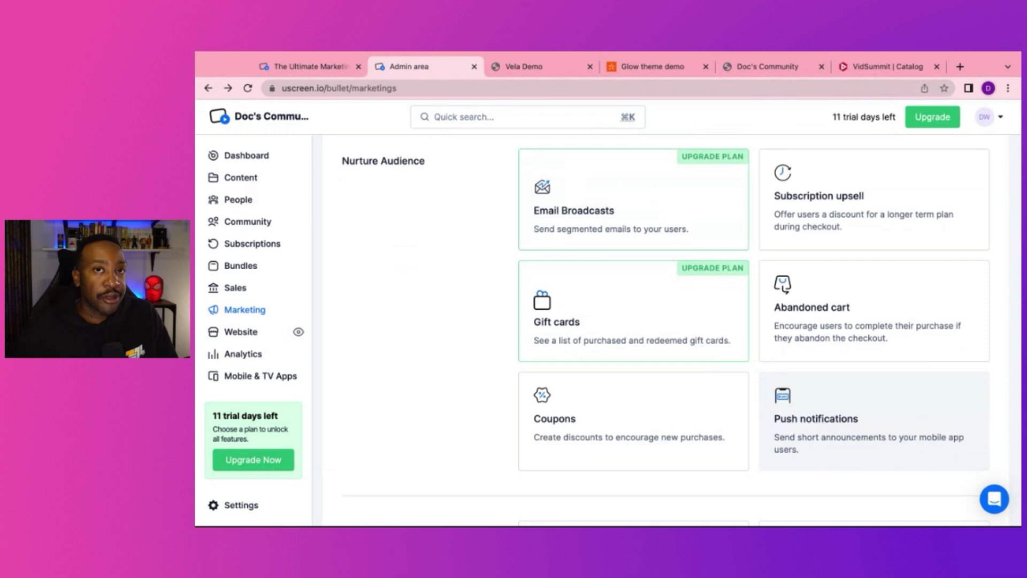
Step: Scroll the admin Marketing page, then return to 'The Ultimate Marketing Toolset' web page
scroll(874, 428, "down", 3)
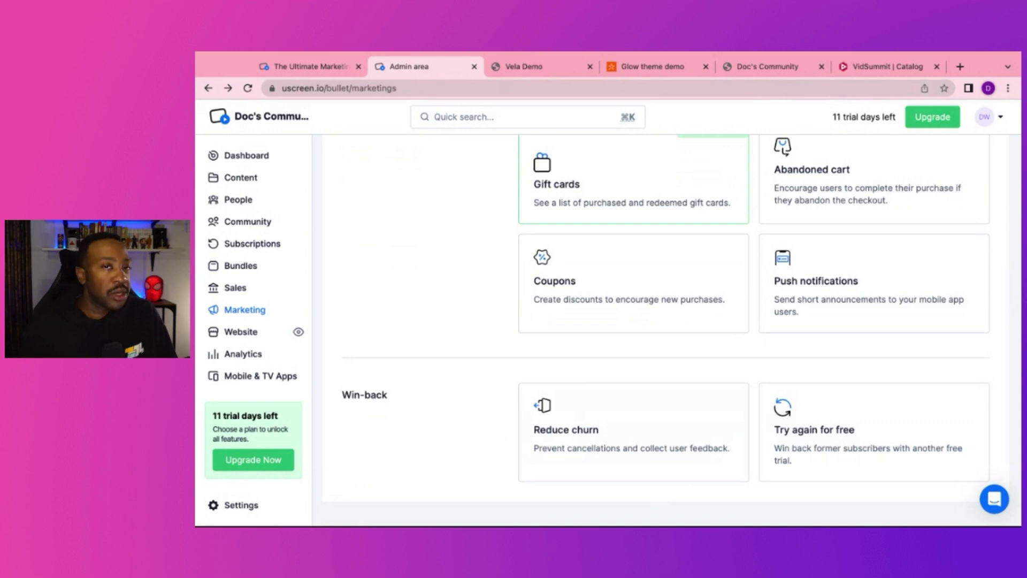
scroll(667, 329, "up", 10)
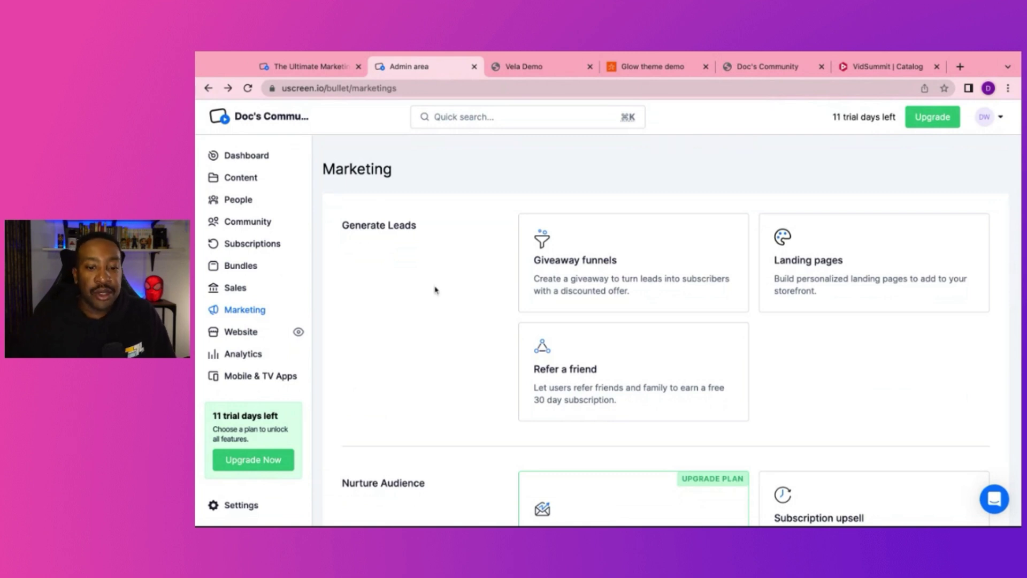
left_click(311, 66)
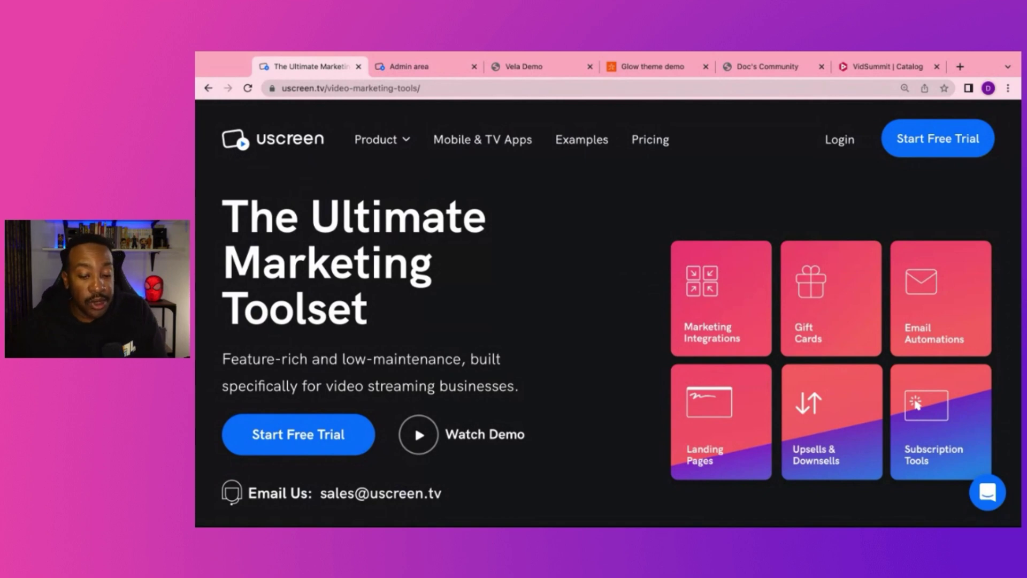
scroll(403, 314, "down", 6)
scroll(403, 314, "up", 6)
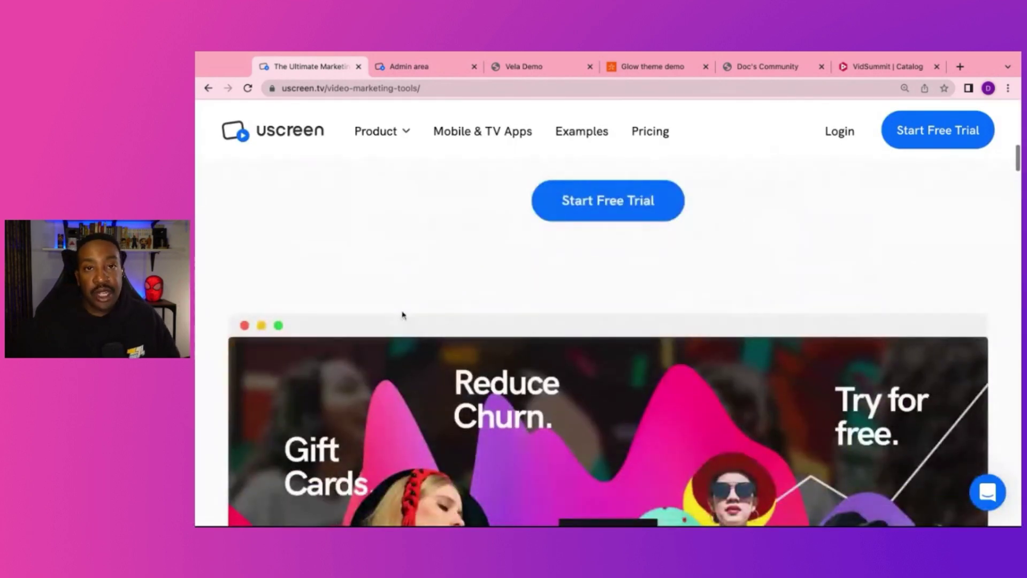